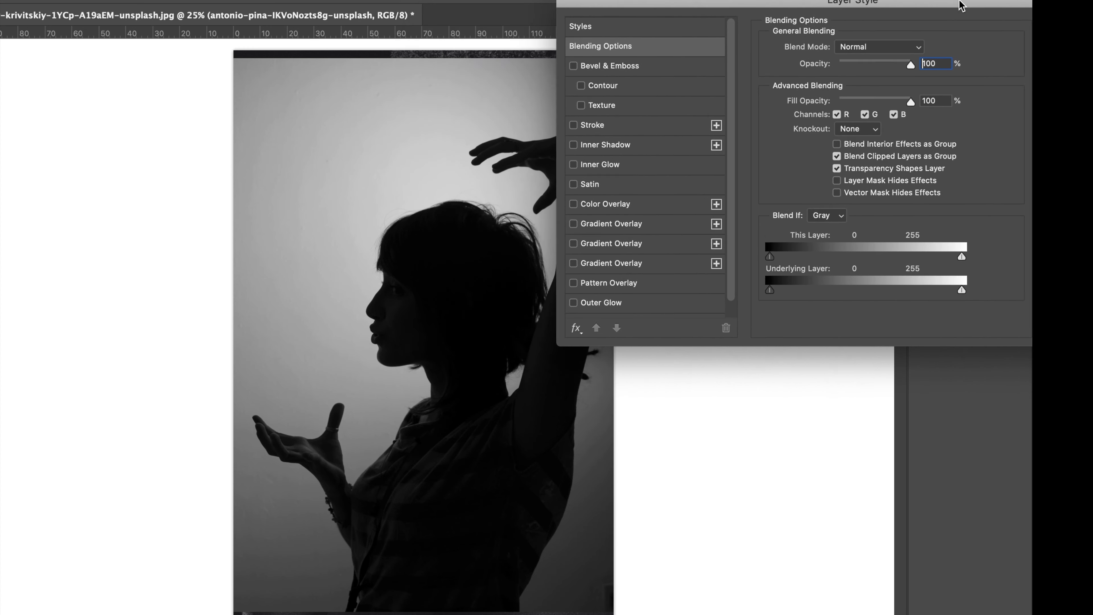
- Try blending the silhouette layer through the blue channel only, through no channels, and through green and blue
{"action": "left_click", "coordinate": [878, 116]}
{"action": "left_click", "coordinate": [908, 115]}
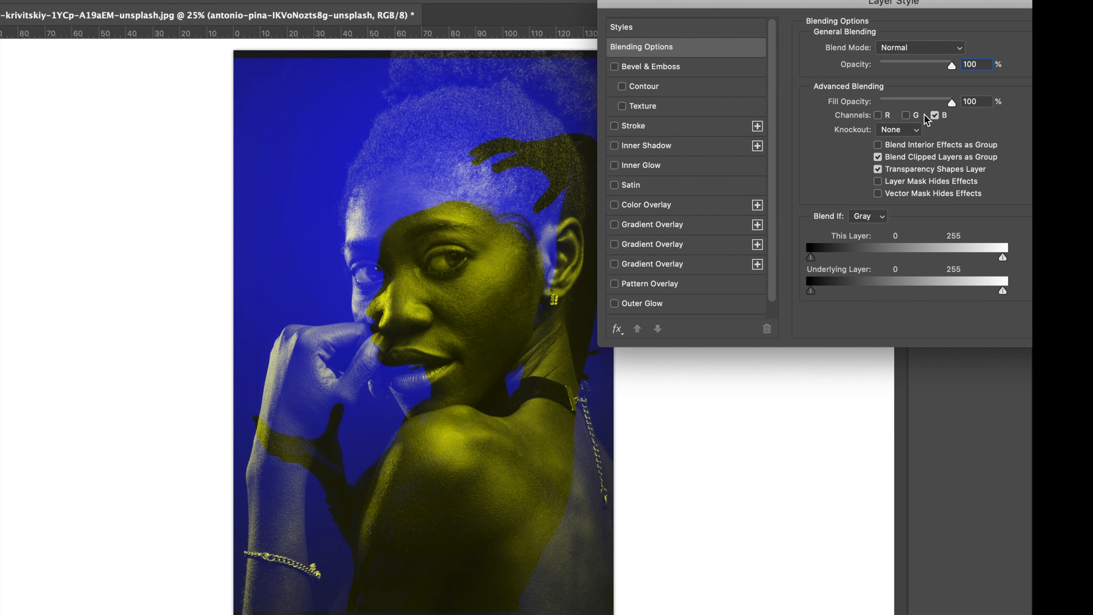
{"action": "left_click", "coordinate": [934, 115]}
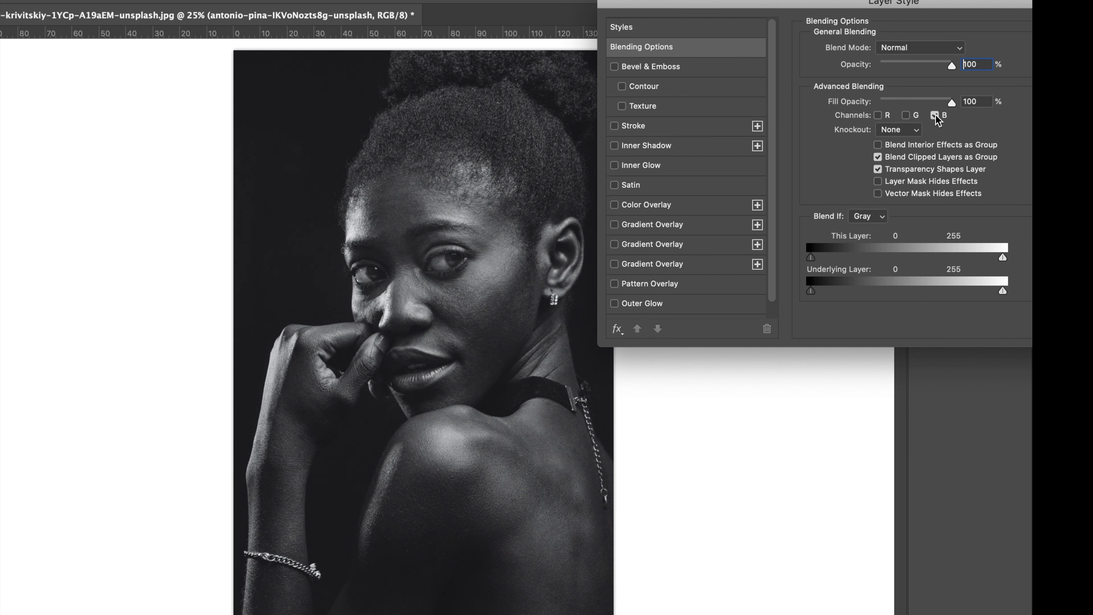
{"action": "left_click", "coordinate": [935, 115]}
{"action": "left_click", "coordinate": [905, 116]}
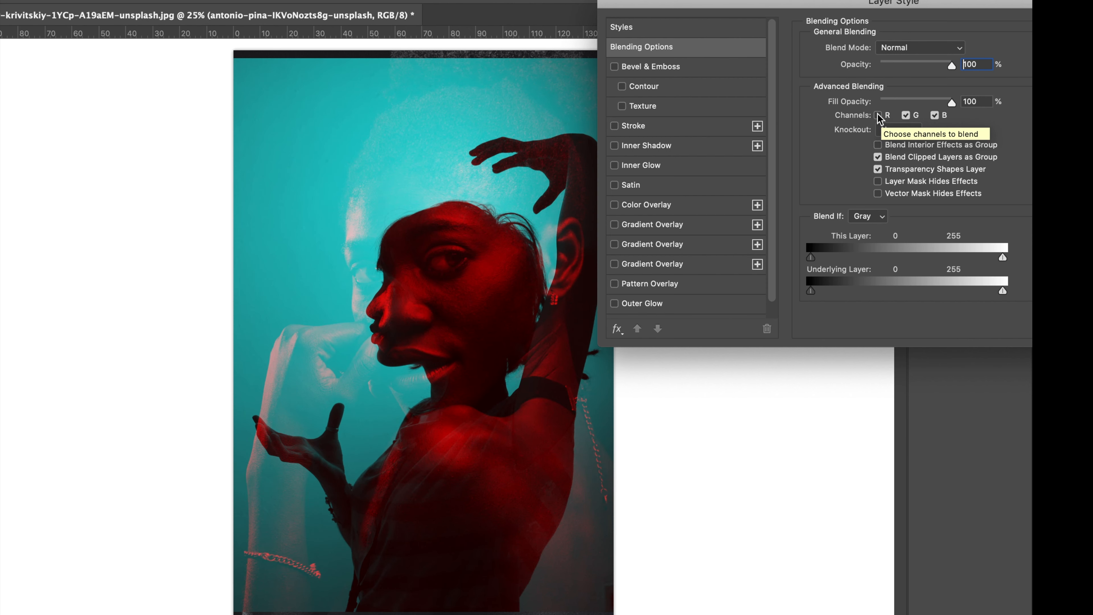
- Blend the silhouette layer through the red and blue channels only, with green excluded, and apply the layer style
{"action": "left_click", "coordinate": [877, 116]}
{"action": "left_click", "coordinate": [906, 115]}
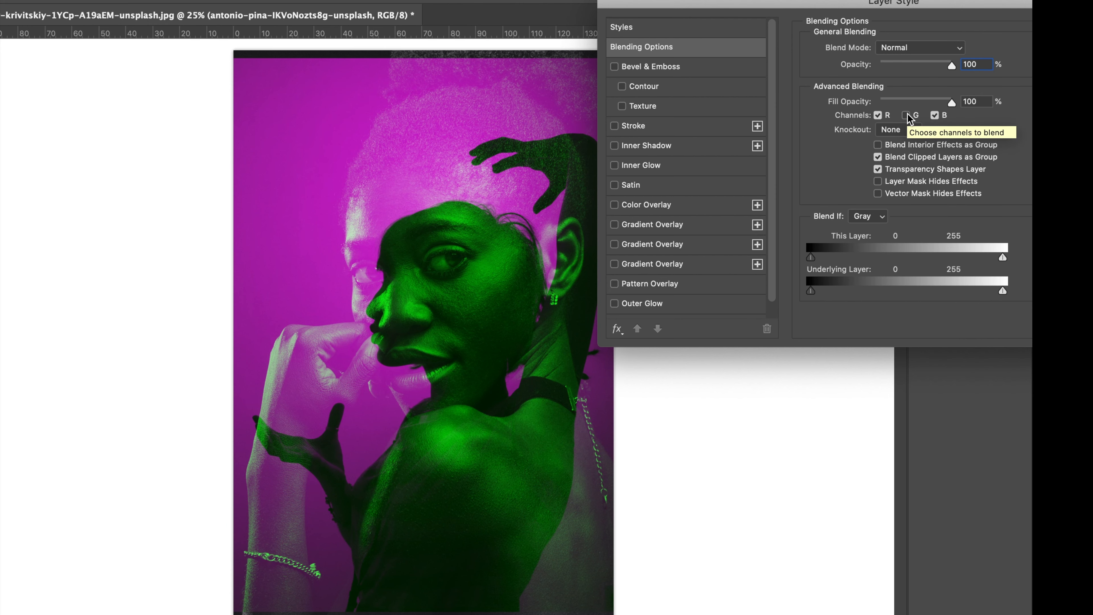
{"action": "left_click_drag", "start_coordinate": [983, 3], "coordinate": [774, 4]}
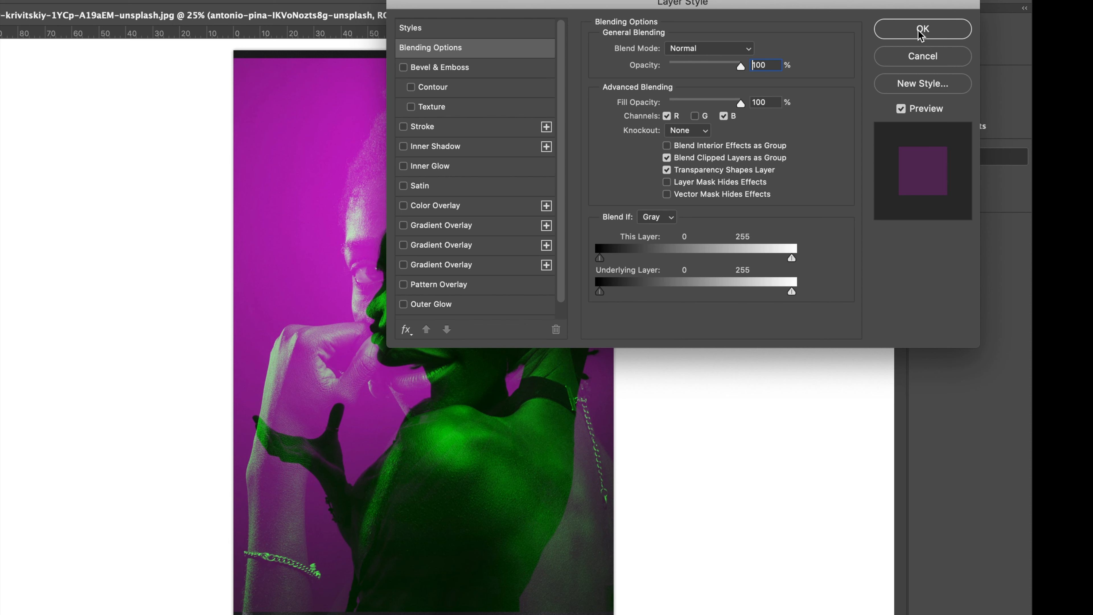
{"action": "left_click", "coordinate": [920, 30]}
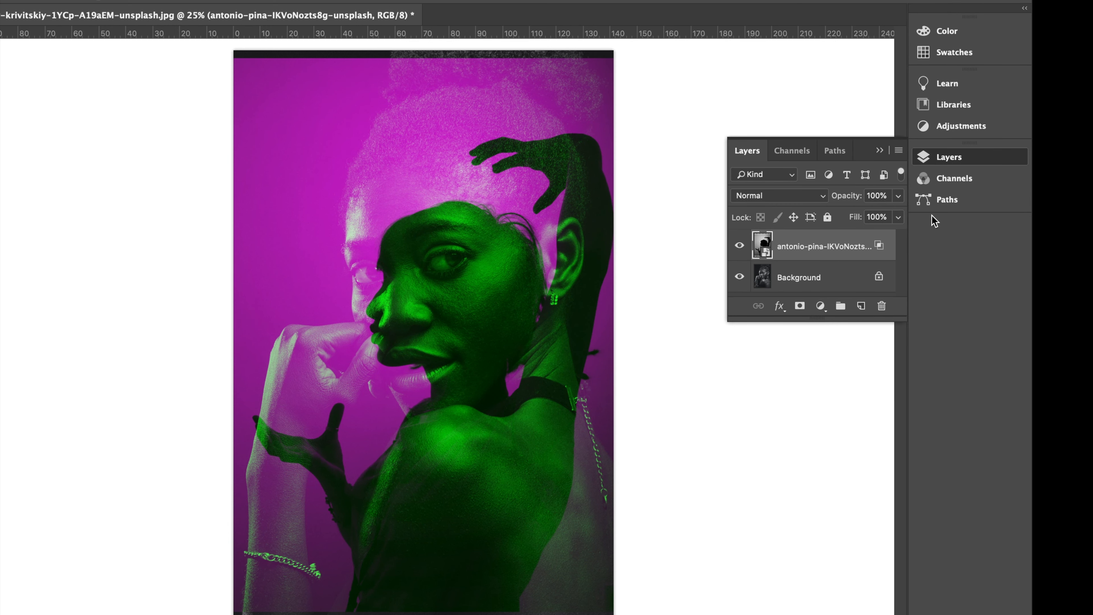
- Transform the silhouette layer so it covers the uncovered strips along the canvas's upper and lower edges
{"action": "left_click", "coordinate": [983, 126]}
{"action": "key", "text": "ctrl+t"}
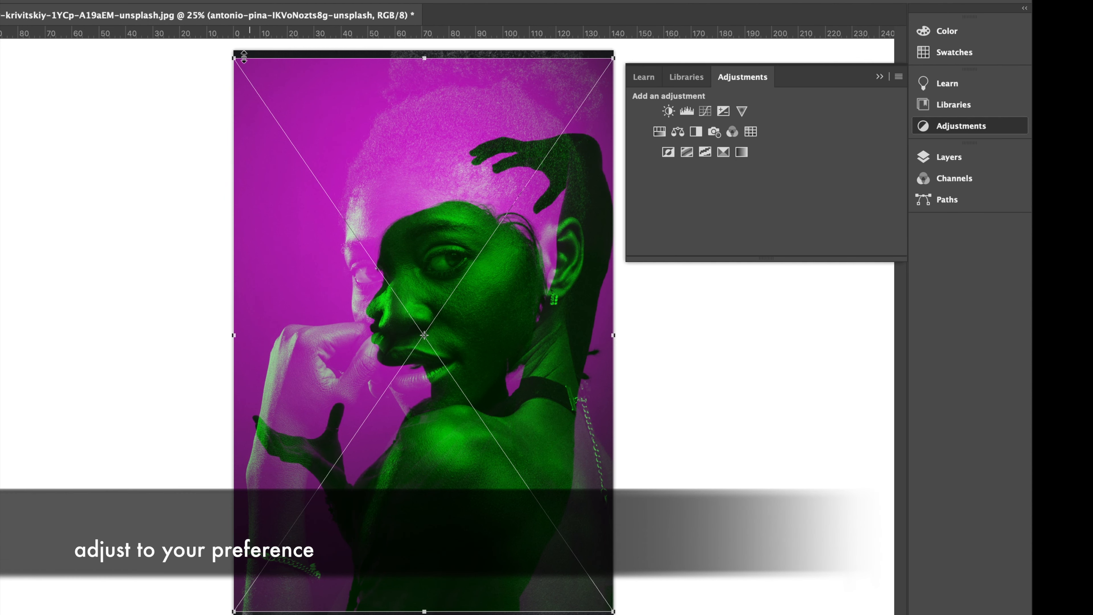
{"action": "left_click_drag", "start_coordinate": [231, 57], "coordinate": [232, 48]}
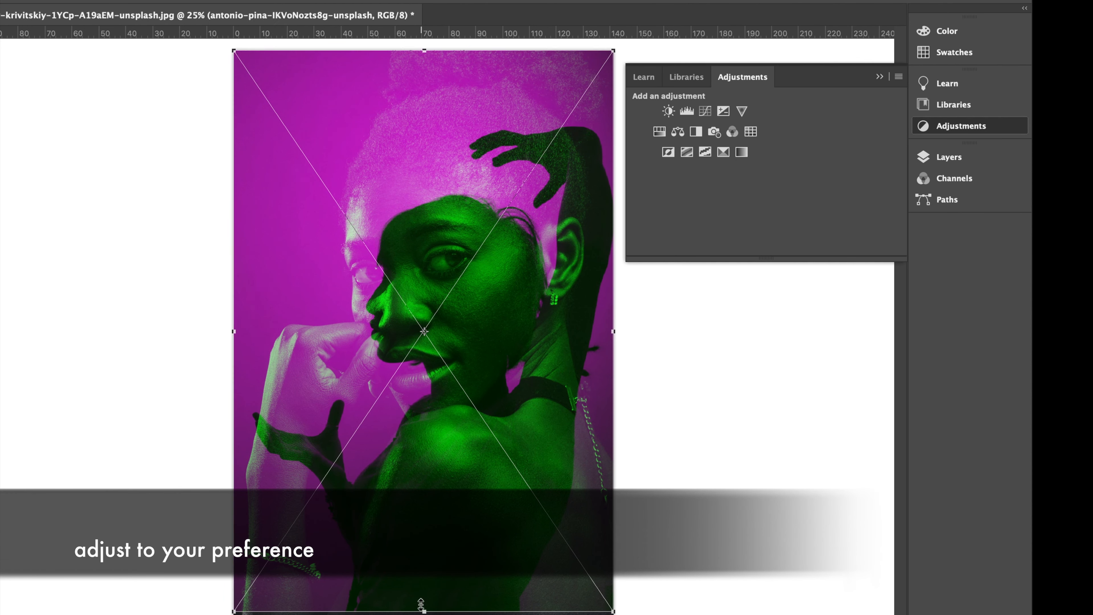
{"action": "mouse_move", "coordinate": [424, 608]}
{"action": "left_mouse_down"}
{"action": "mouse_move", "coordinate": [434, 496]}
{"action": "mouse_move", "coordinate": [430, 614]}
{"action": "left_mouse_up"}
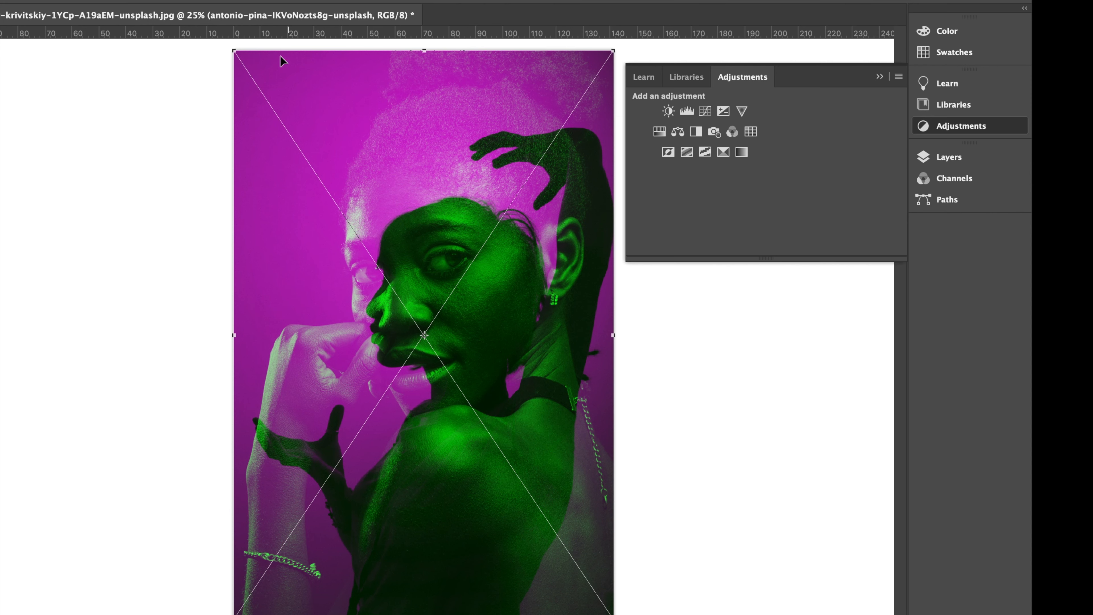
{"action": "mouse_move", "coordinate": [234, 50]}
{"action": "left_mouse_down"}
{"action": "mouse_move", "coordinate": [223, 39]}
{"action": "mouse_move", "coordinate": [233, 50]}
{"action": "left_mouse_up"}
{"action": "mouse_move", "coordinate": [411, 322]}
{"action": "left_mouse_down"}
{"action": "mouse_move", "coordinate": [438, 316]}
{"action": "mouse_move", "coordinate": [432, 322]}
{"action": "left_mouse_up"}
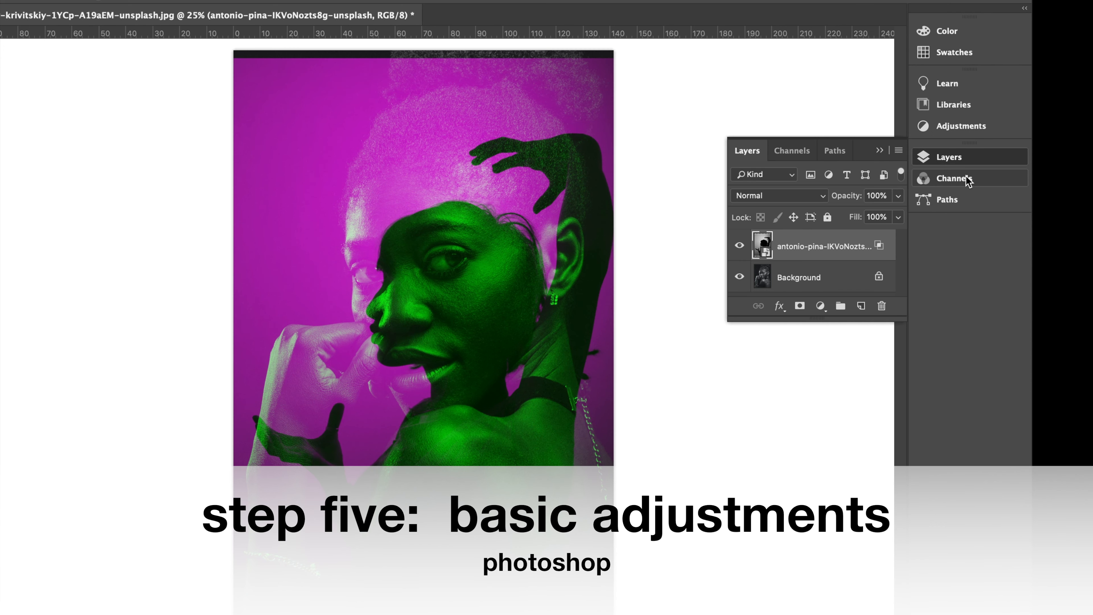
- Add a Brightness/Contrast adjustment layer with brightness 24 and contrast 45
{"action": "left_click", "coordinate": [972, 132]}
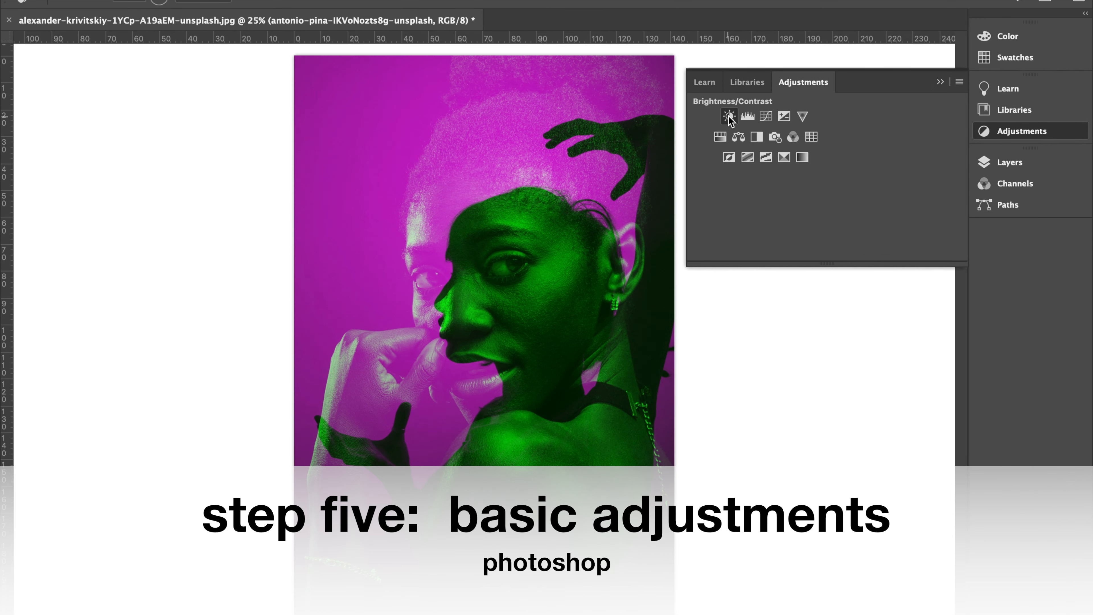
{"action": "left_click", "coordinate": [668, 111]}
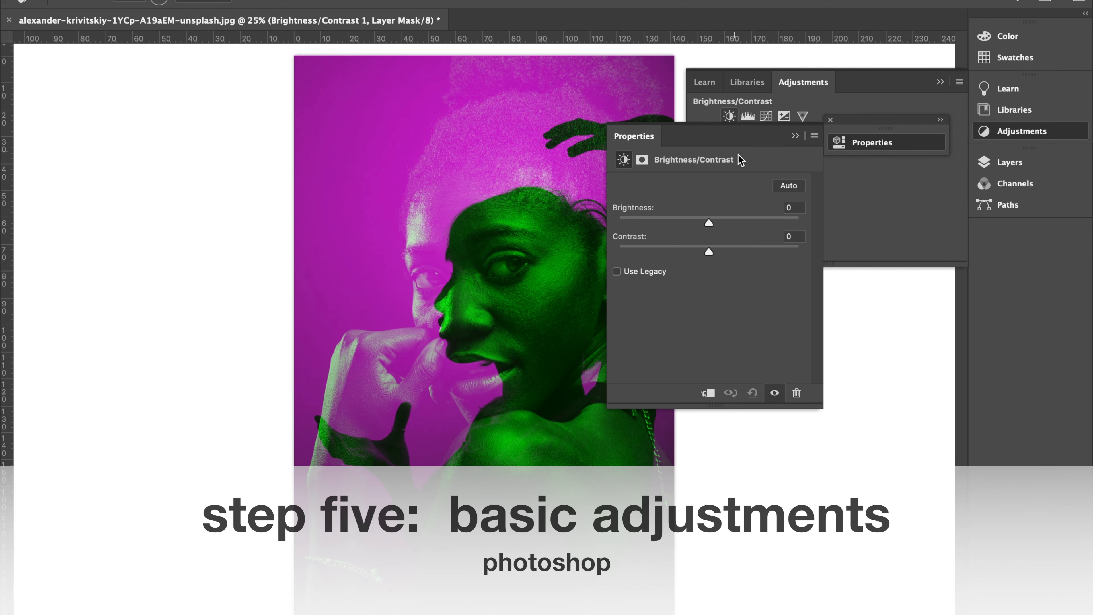
{"action": "left_click_drag", "start_coordinate": [743, 144], "coordinate": [851, 49]}
{"action": "left_click_drag", "start_coordinate": [821, 130], "coordinate": [840, 162]}
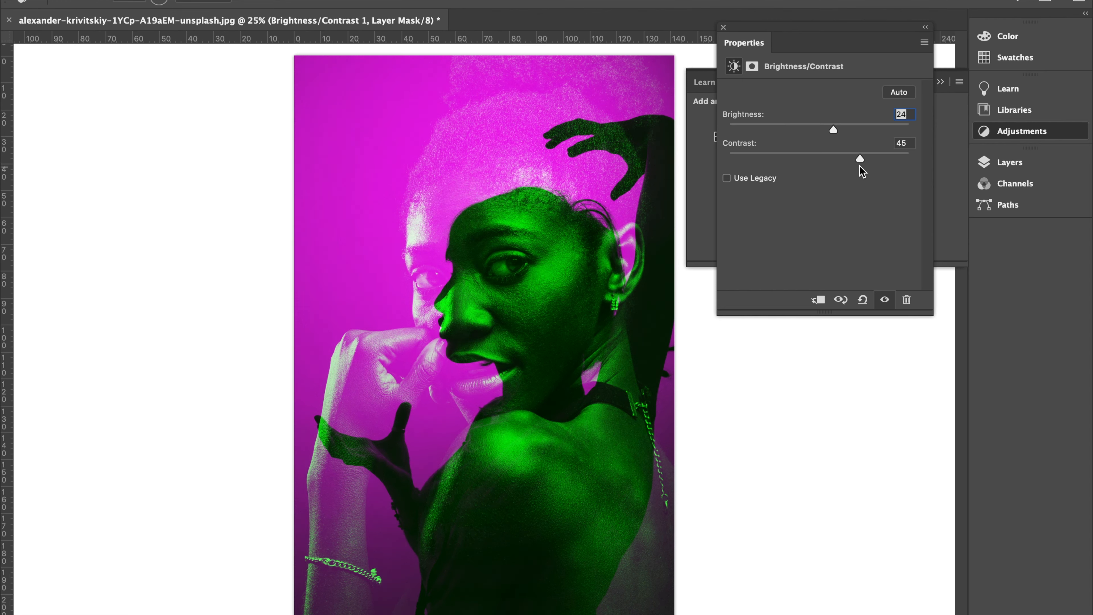
{"action": "left_click", "coordinate": [725, 27]}
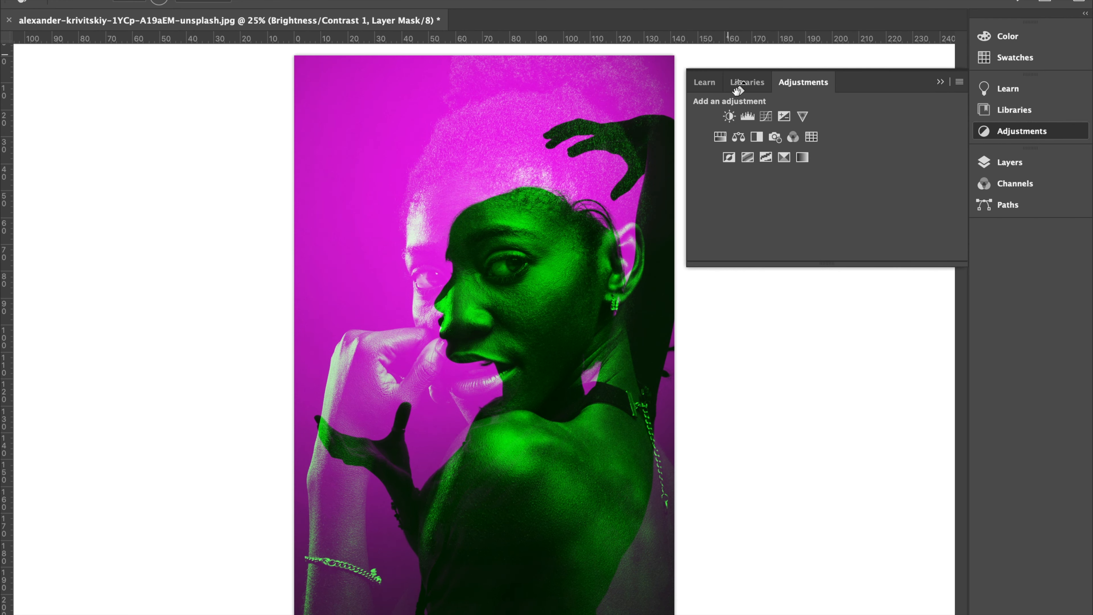
- Add an Exposure adjustment layer with exposure +0.22 and offset -0.0042
{"action": "left_click", "coordinate": [786, 119]}
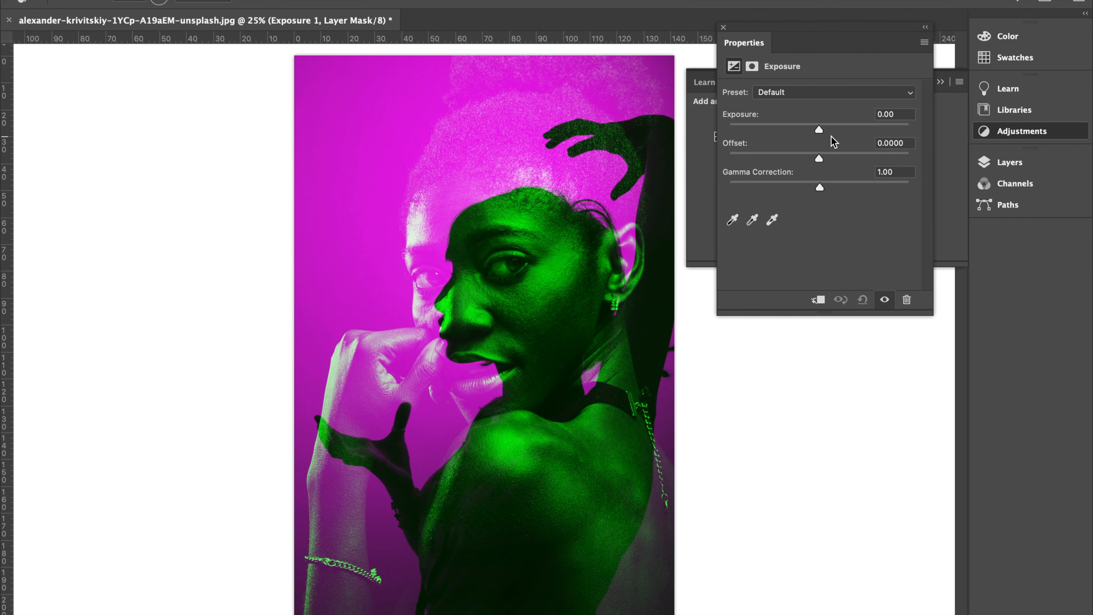
{"action": "left_click_drag", "start_coordinate": [819, 131], "coordinate": [819, 162]}
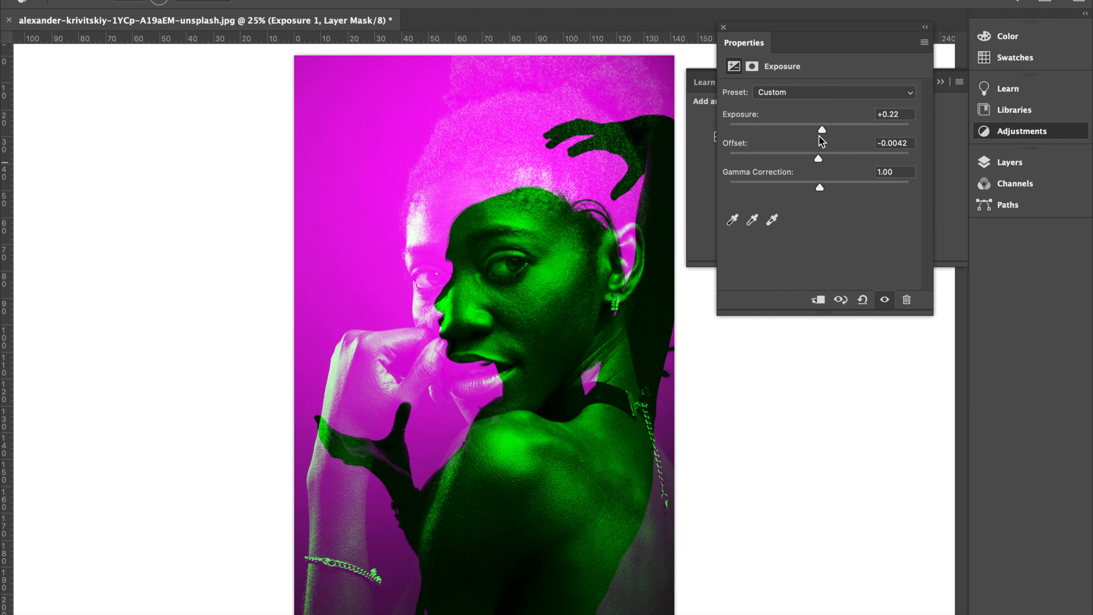
{"action": "left_click", "coordinate": [723, 27]}
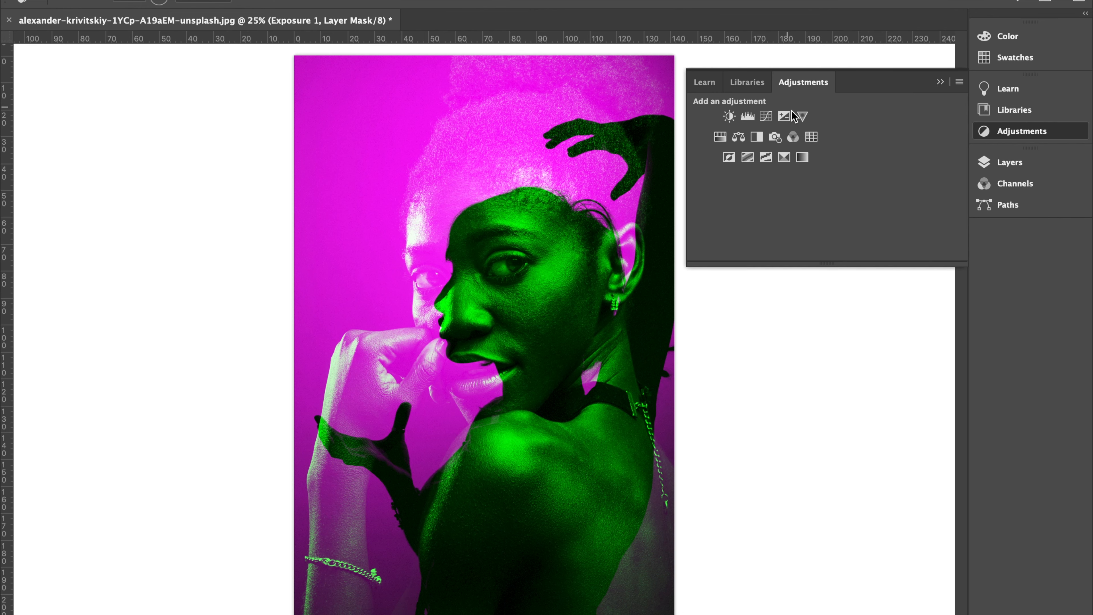
- Add a Vibrance adjustment layer with vibrance +37 and saturation +3
{"action": "left_click", "coordinate": [799, 118]}
{"action": "left_click_drag", "start_coordinate": [819, 106], "coordinate": [823, 138]}
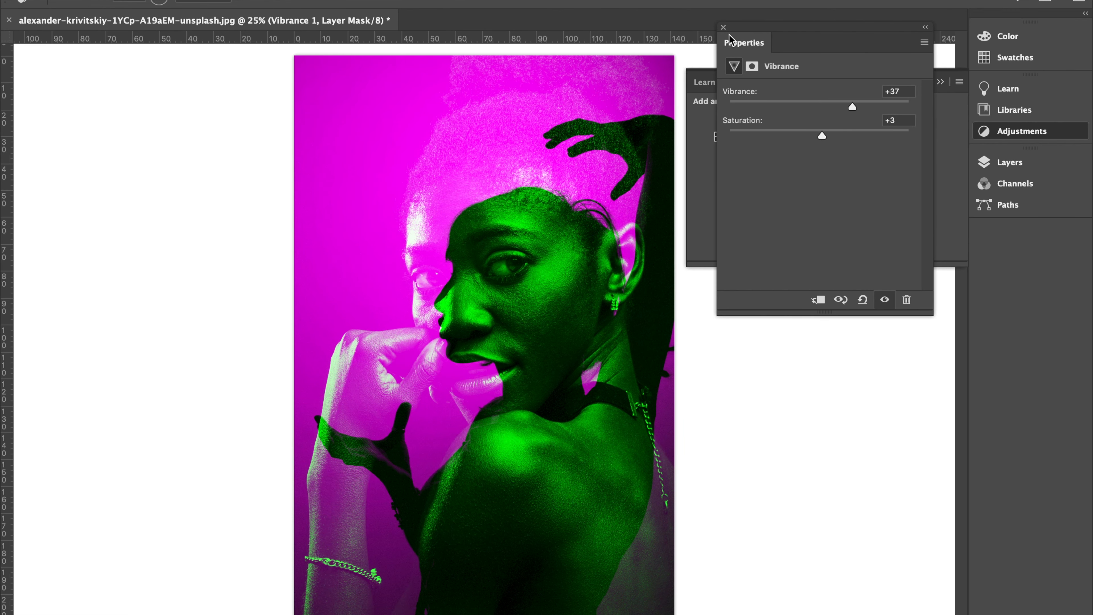
{"action": "left_click", "coordinate": [723, 28]}
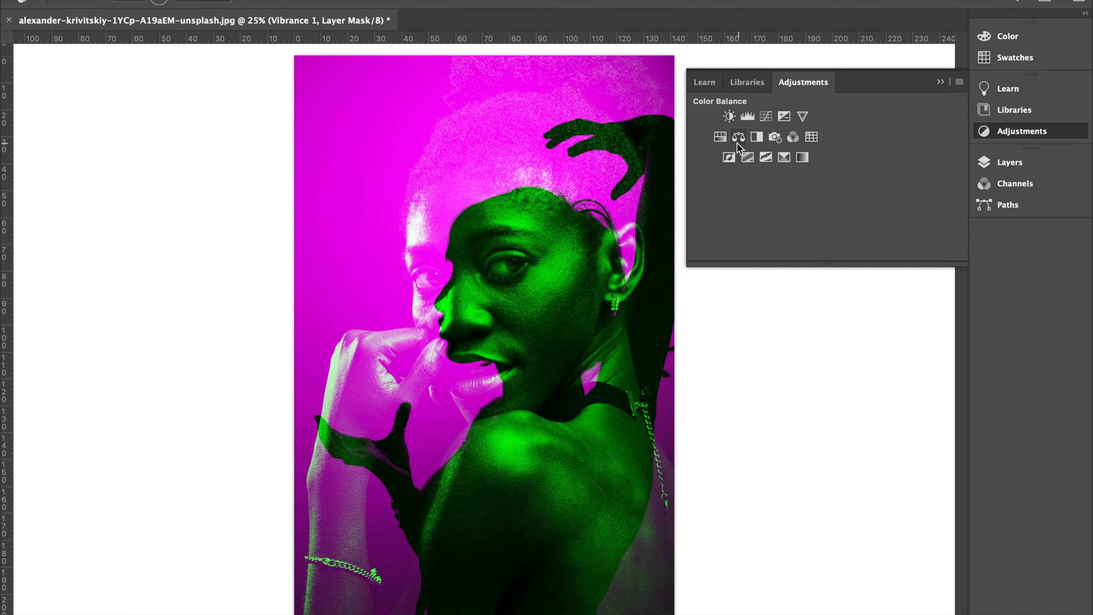
- Add a Hue/Saturation adjustment layer with hue +54 and saturation +59, and fine-tune its lightness
{"action": "left_click", "coordinate": [719, 137]}
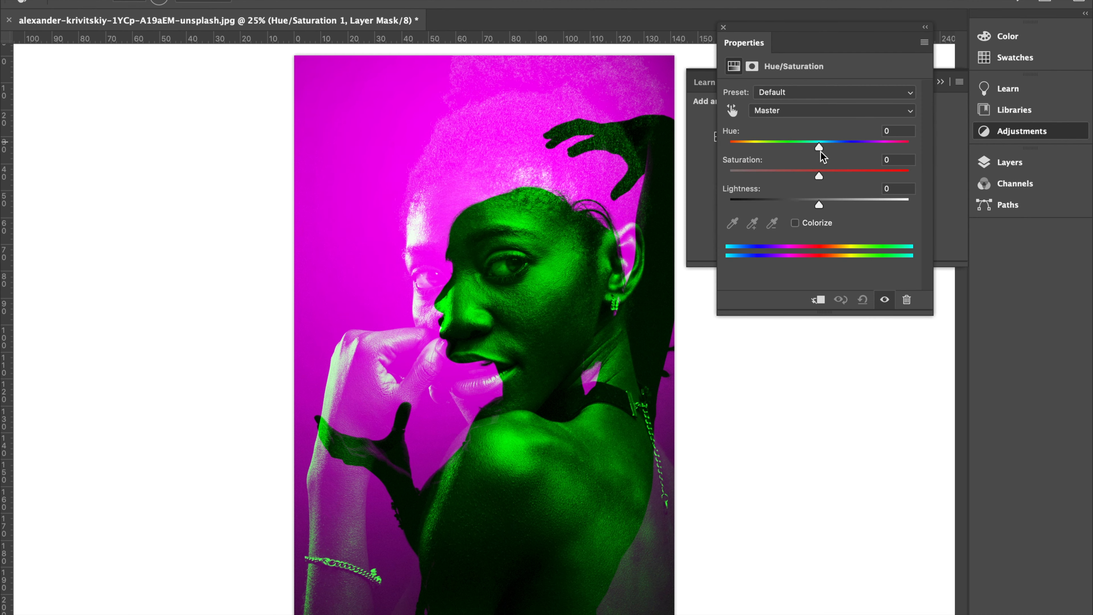
{"action": "left_click_drag", "start_coordinate": [818, 146], "coordinate": [864, 146]}
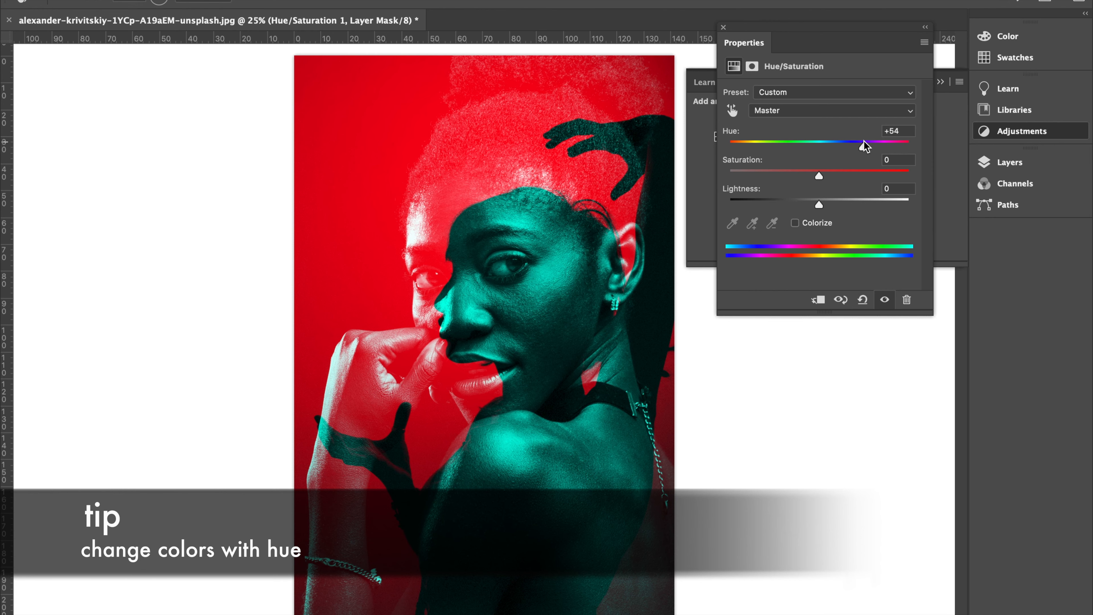
{"action": "left_click_drag", "start_coordinate": [819, 176], "coordinate": [818, 202]}
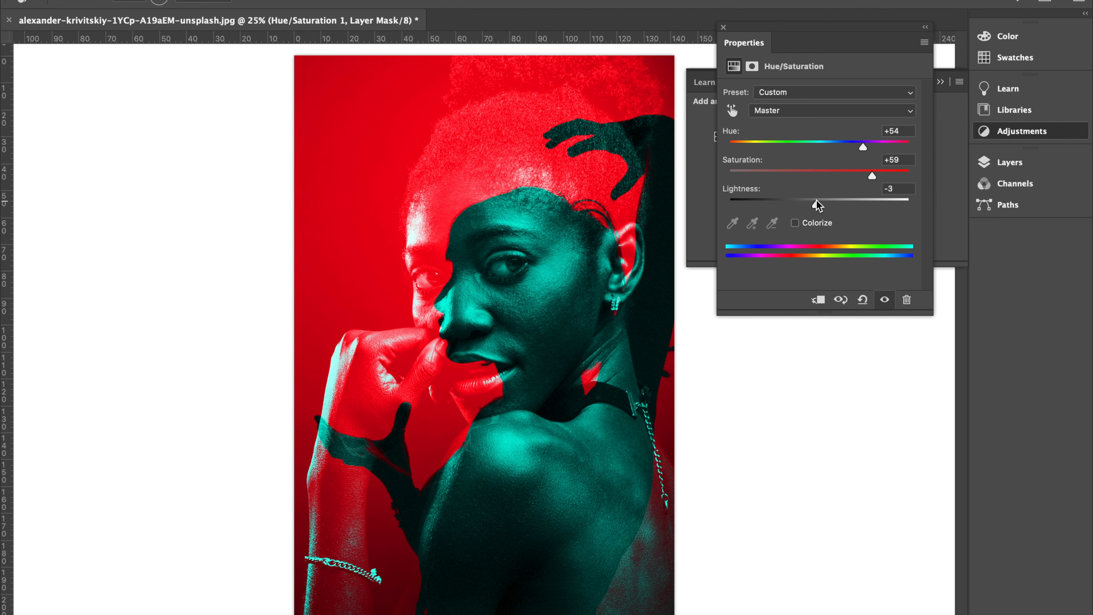
{"action": "left_click_drag", "start_coordinate": [816, 207], "coordinate": [822, 208]}
{"action": "left_click", "coordinate": [723, 27]}
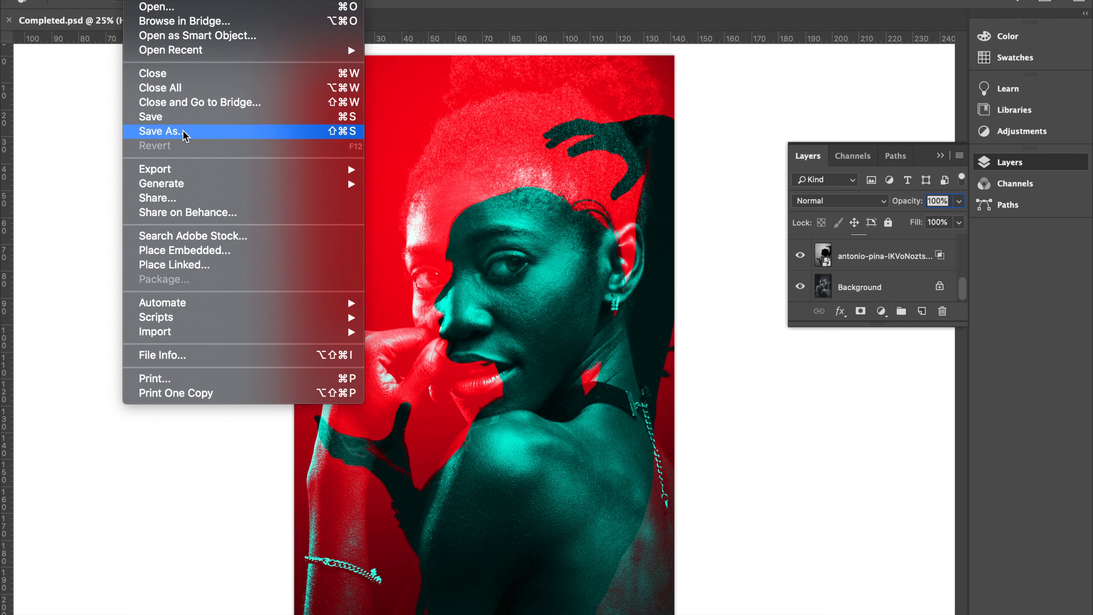
- Save the finished composite as a progressive JPEG at maximum quality 12
{"action": "left_click", "coordinate": [175, 129]}
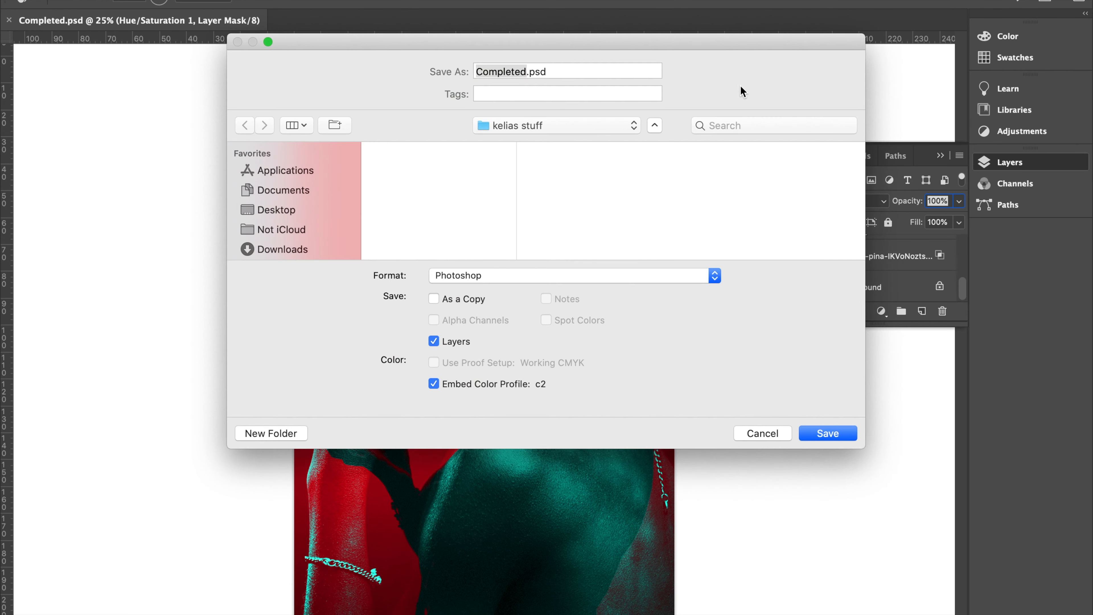
{"action": "left_click", "coordinate": [546, 125]}
{"action": "left_click", "coordinate": [521, 275]}
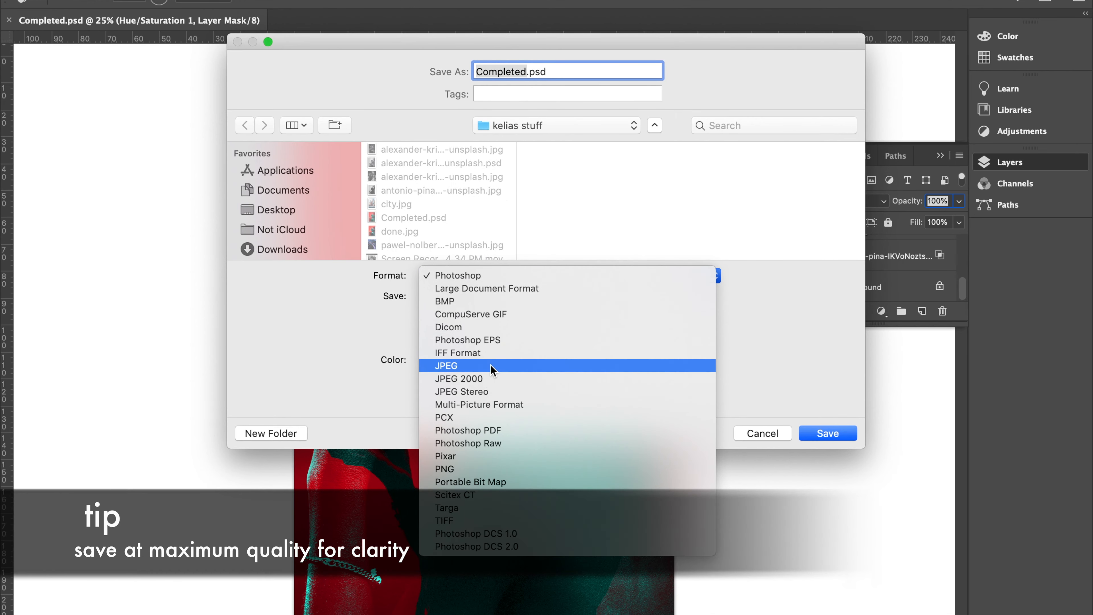
{"action": "left_click", "coordinate": [542, 366]}
{"action": "left_click", "coordinate": [825, 432]}
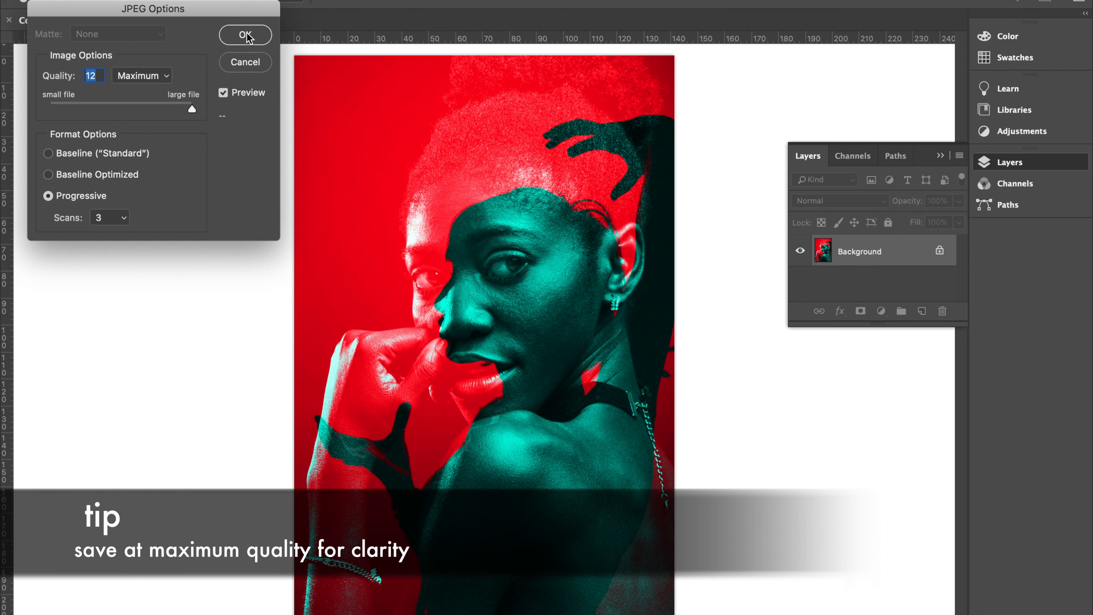
{"action": "left_click", "coordinate": [246, 35]}
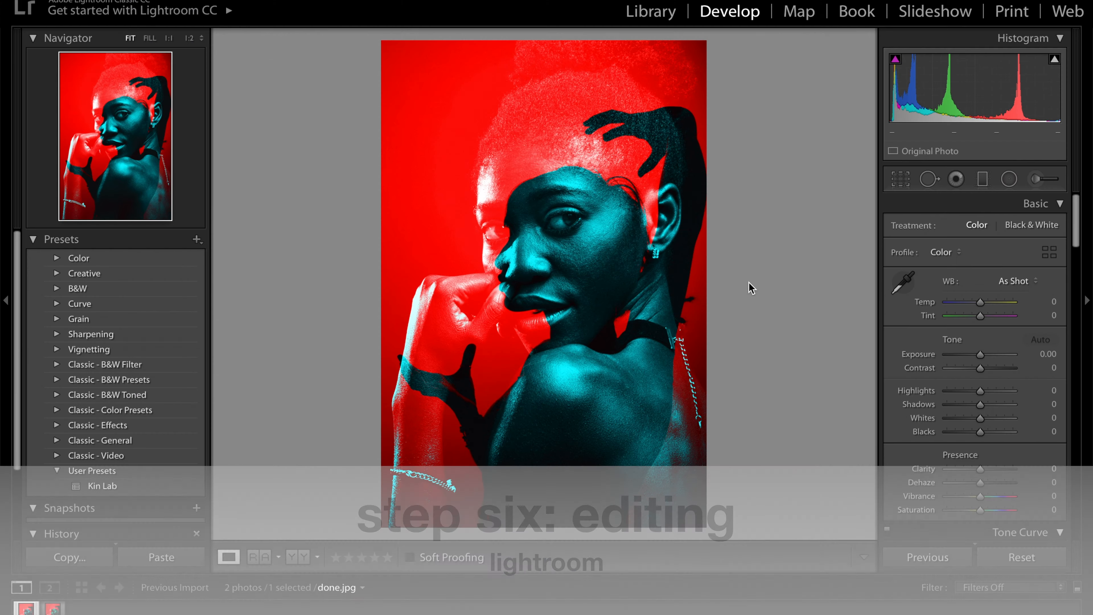
- In Lightroom Classic, set the photo's exposure to +0.60, contrast +26, shadows +32, whites -60, blacks -14 and clarity -12
{"action": "scroll", "coordinate": [1015, 347], "scroll_direction": "down", "scroll_amount": 10}
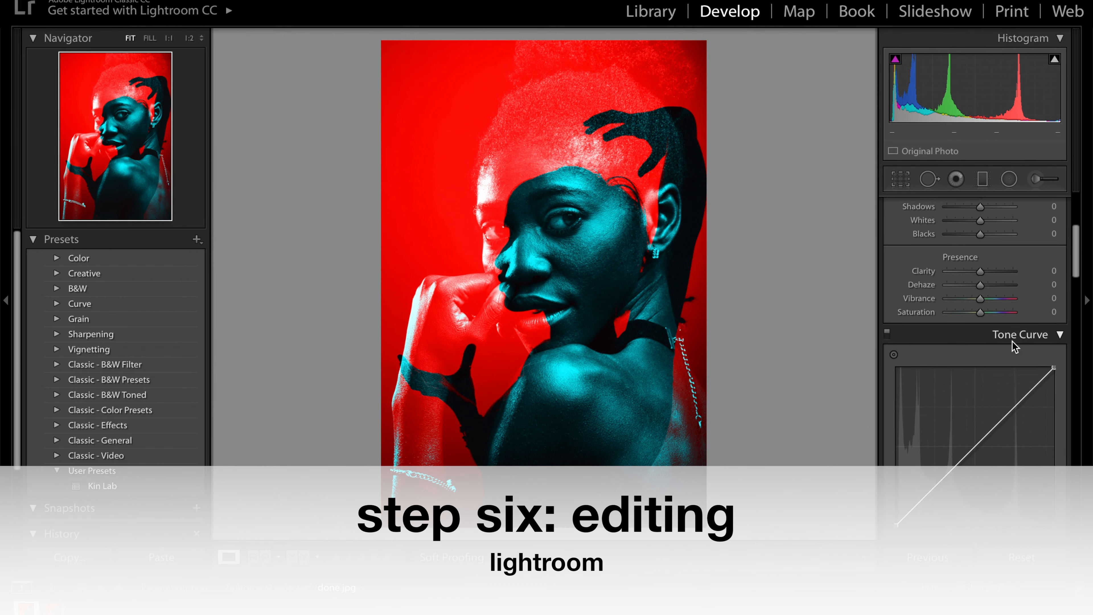
{"action": "scroll", "coordinate": [1015, 347], "scroll_direction": "up", "scroll_amount": 10}
{"action": "left_click_drag", "start_coordinate": [982, 357], "coordinate": [977, 442]}
{"action": "scroll", "coordinate": [990, 431], "scroll_direction": "down", "scroll_amount": 2}
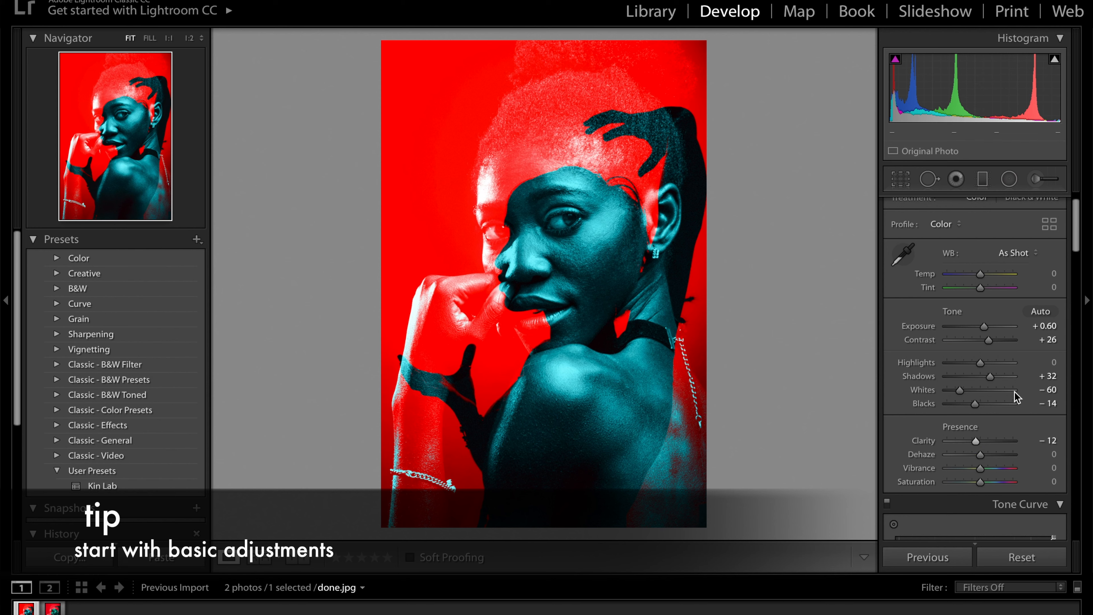
- Set the photo's clarity to about -3 and boost its color intensity in the Presence settings
{"action": "mouse_move", "coordinate": [976, 444]}
{"action": "left_mouse_down"}
{"action": "mouse_move", "coordinate": [990, 444]}
{"action": "mouse_move", "coordinate": [968, 444]}
{"action": "mouse_move", "coordinate": [980, 442]}
{"action": "left_mouse_up"}
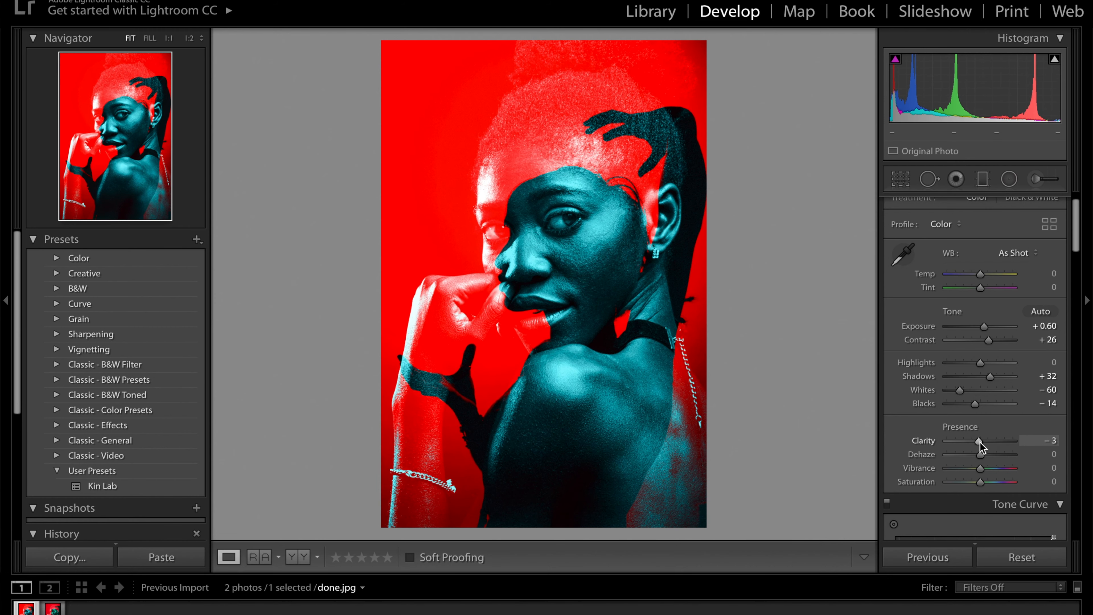
{"action": "scroll", "coordinate": [981, 439], "scroll_direction": "down", "scroll_amount": 4}
{"action": "left_click_drag", "start_coordinate": [983, 357], "coordinate": [997, 358]}
- Adjust the tone curve by region, with lights -10, darks -11 and shadows +24
{"action": "scroll", "coordinate": [1026, 422], "scroll_direction": "down", "scroll_amount": 6}
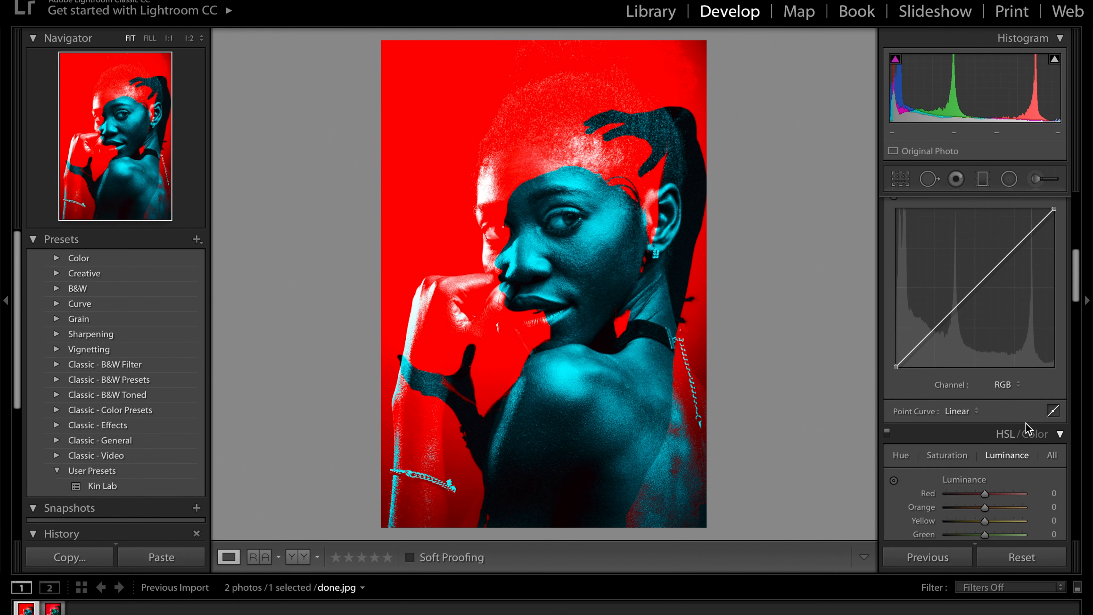
{"action": "left_click", "coordinate": [1053, 367]}
{"action": "scroll", "coordinate": [1027, 353], "scroll_direction": "down", "scroll_amount": 2}
{"action": "mouse_move", "coordinate": [985, 325]}
{"action": "left_mouse_down"}
{"action": "mouse_move", "coordinate": [1021, 333]}
{"action": "mouse_move", "coordinate": [998, 329]}
{"action": "left_mouse_up"}
{"action": "left_click_drag", "start_coordinate": [983, 337], "coordinate": [974, 361]}
- Shift the individual color hues, with red -29, aqua about -13 and blue -5
{"action": "scroll", "coordinate": [994, 373], "scroll_direction": "down", "scroll_amount": 3}
{"action": "left_click", "coordinate": [900, 300]}
{"action": "left_click_drag", "start_coordinate": [985, 407], "coordinate": [979, 394]}
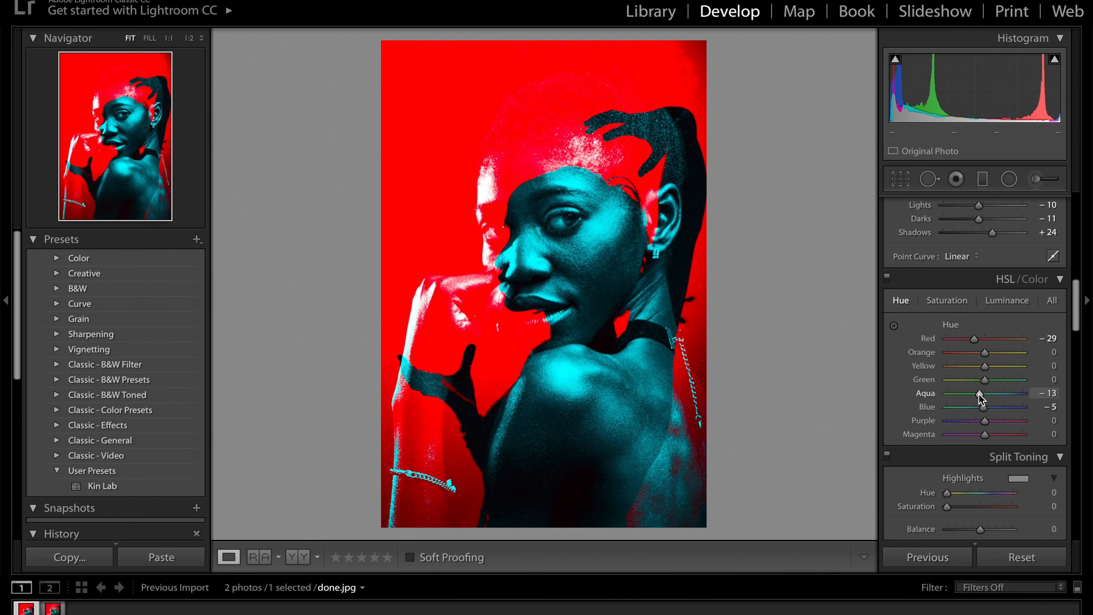
- Tint the photo slightly by raising the split toning hue and saturation
{"action": "scroll", "coordinate": [979, 395], "scroll_direction": "down", "scroll_amount": 3}
{"action": "left_click_drag", "start_coordinate": [948, 430], "coordinate": [966, 430]}
{"action": "left_click_drag", "start_coordinate": [947, 444], "coordinate": [958, 444]}
{"action": "scroll", "coordinate": [950, 446], "scroll_direction": "down", "scroll_amount": 3}
{"action": "mouse_move", "coordinate": [947, 456]}
{"action": "left_mouse_down"}
{"action": "mouse_move", "coordinate": [967, 458]}
{"action": "mouse_move", "coordinate": [951, 457]}
{"action": "left_mouse_up"}
- Raise the luminance of the red and aqua colors slightly
{"action": "scroll", "coordinate": [1011, 311], "scroll_direction": "up", "scroll_amount": 4}
{"action": "left_click", "coordinate": [1007, 255]}
{"action": "mouse_move", "coordinate": [984, 298]}
{"action": "left_mouse_down"}
{"action": "mouse_move", "coordinate": [974, 299]}
{"action": "mouse_move", "coordinate": [986, 300]}
{"action": "left_mouse_up"}
{"action": "left_click_drag", "start_coordinate": [984, 348], "coordinate": [991, 349]}
- Add a faint post-crop vignette with an amount of -3
{"action": "scroll", "coordinate": [983, 353], "scroll_direction": "down", "scroll_amount": 6}
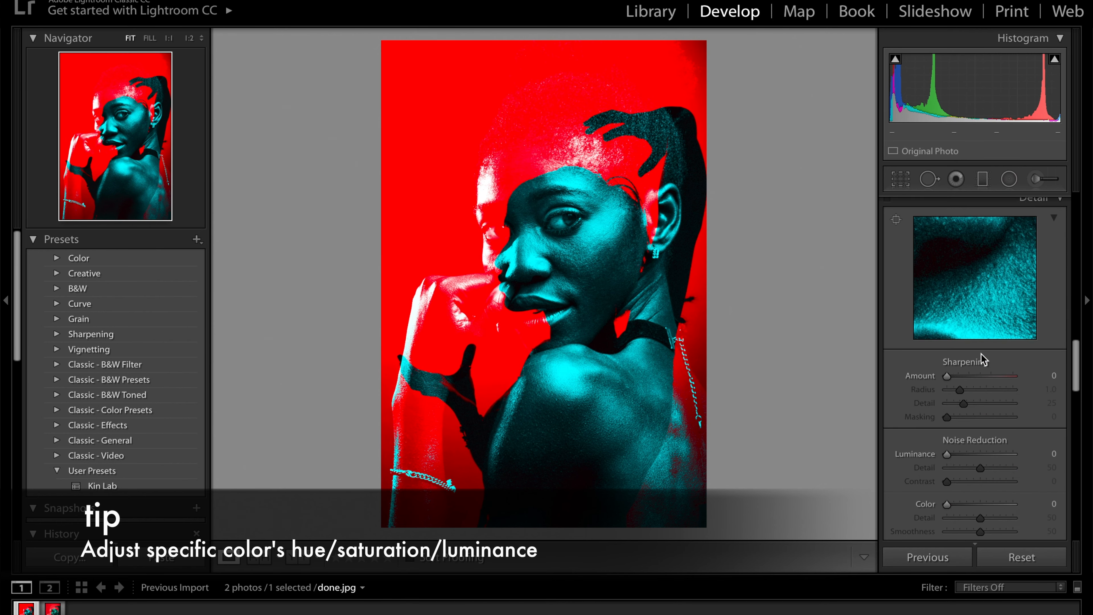
{"action": "scroll", "coordinate": [948, 457], "scroll_direction": "down", "scroll_amount": 10}
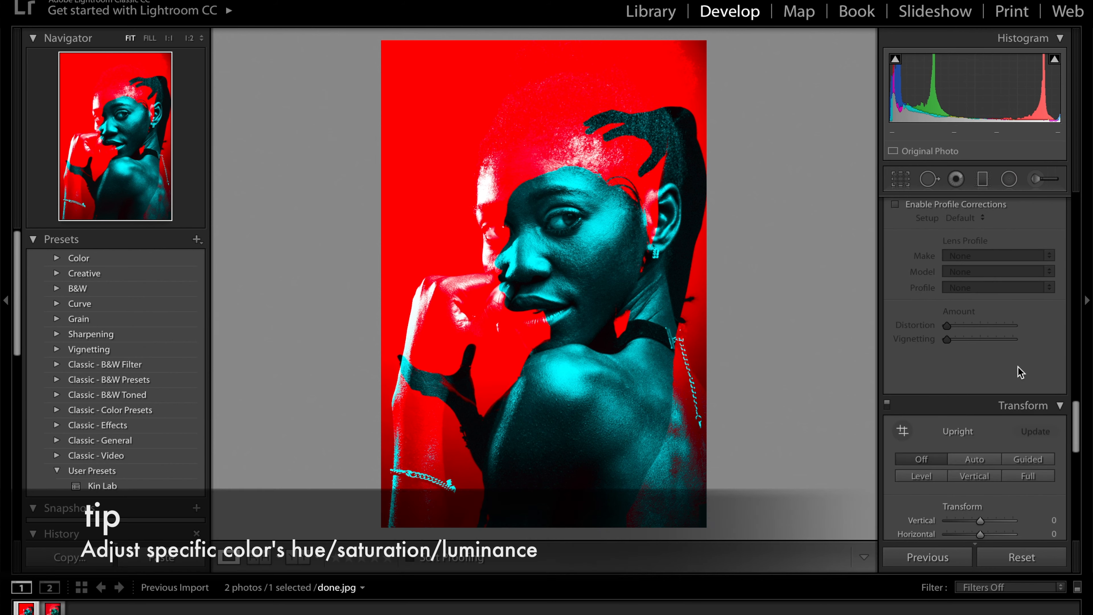
{"action": "left_click_drag", "start_coordinate": [980, 314], "coordinate": [980, 313]}
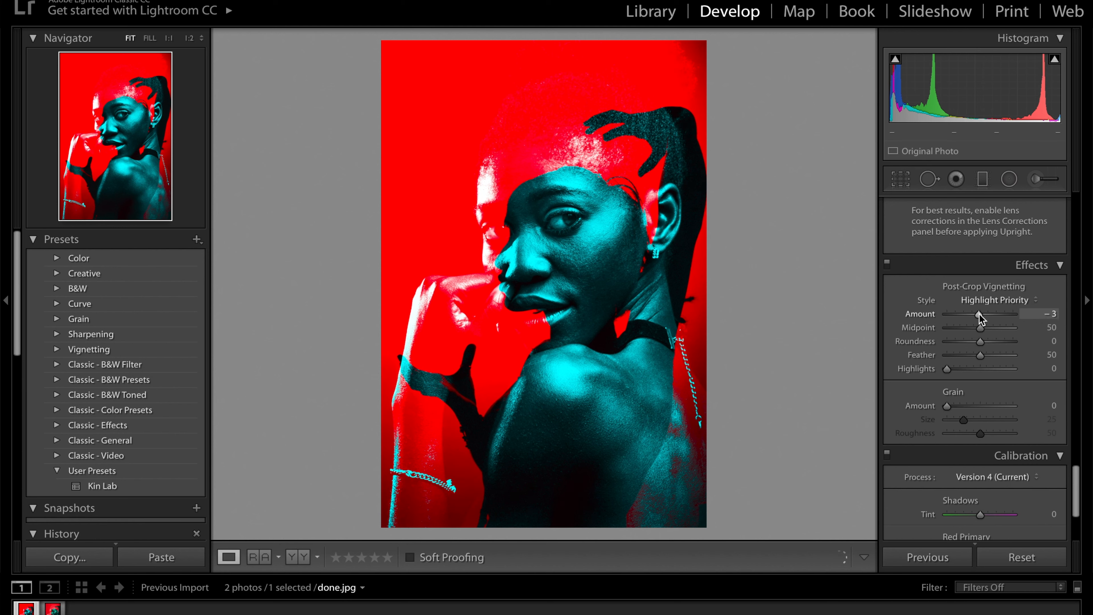
- Add a small radial filter over the woman's visible eye and invert its mask so the adjustments apply inside it
{"action": "scroll", "coordinate": [1007, 326], "scroll_direction": "down", "scroll_amount": 3}
{"action": "mouse_move", "coordinate": [980, 373]}
{"action": "left_mouse_down"}
{"action": "mouse_move", "coordinate": [960, 374]}
{"action": "mouse_move", "coordinate": [1021, 383]}
{"action": "mouse_move", "coordinate": [979, 382]}
{"action": "left_mouse_up"}
{"action": "left_click_drag", "start_coordinate": [618, 161], "coordinate": [627, 170]}
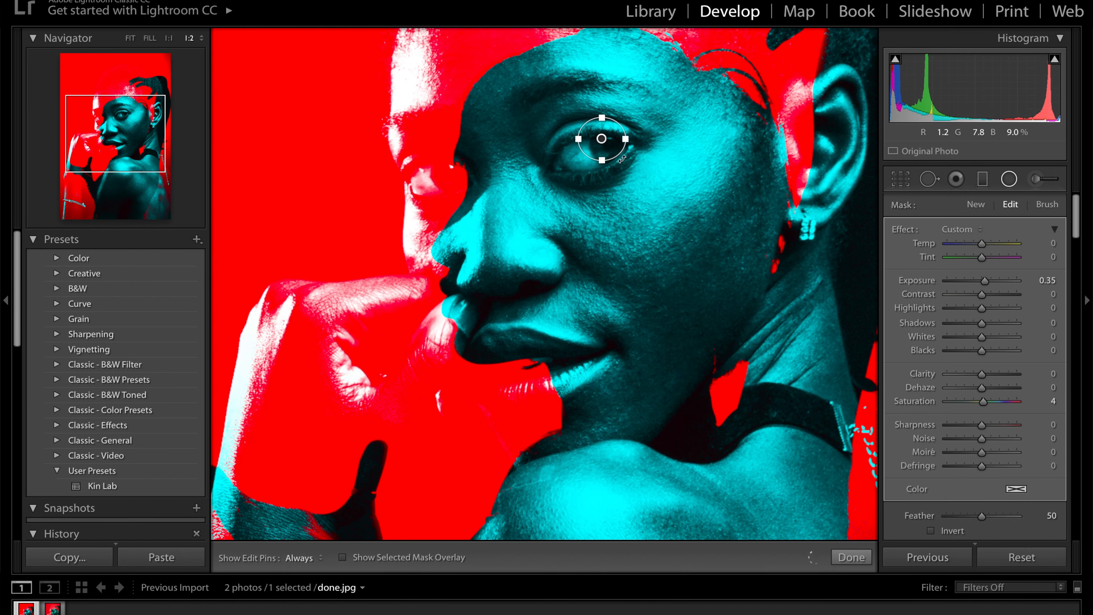
{"action": "left_click", "coordinate": [931, 530]}
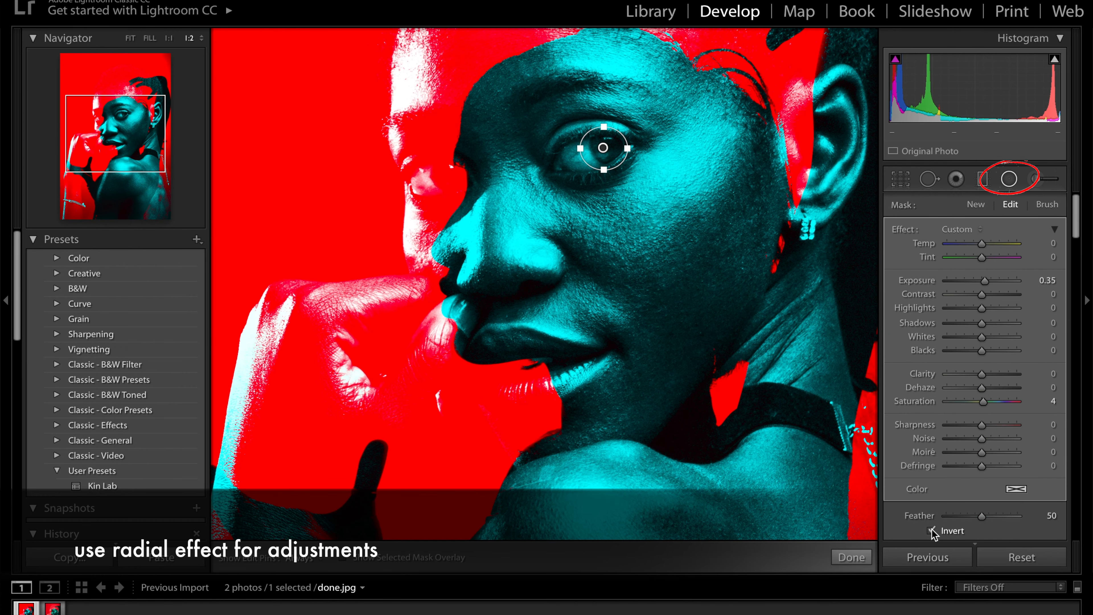
- Fit the radial filter around the whole eye and set temp -3, exposure 0.97, contrast -1, highlights 45, whites 26, clarity 42 and sharpness 50
{"action": "left_click_drag", "start_coordinate": [982, 373], "coordinate": [997, 374]}
{"action": "left_click_drag", "start_coordinate": [985, 280], "coordinate": [987, 340]}
{"action": "mouse_move", "coordinate": [580, 148]}
{"action": "left_mouse_down"}
{"action": "mouse_move", "coordinate": [565, 148]}
{"action": "mouse_move", "coordinate": [597, 152]}
{"action": "left_mouse_up"}
{"action": "left_click_drag", "start_coordinate": [598, 114], "coordinate": [597, 111]}
{"action": "left_click_drag", "start_coordinate": [981, 425], "coordinate": [999, 425]}
{"action": "left_click_drag", "start_coordinate": [981, 245], "coordinate": [979, 245]}
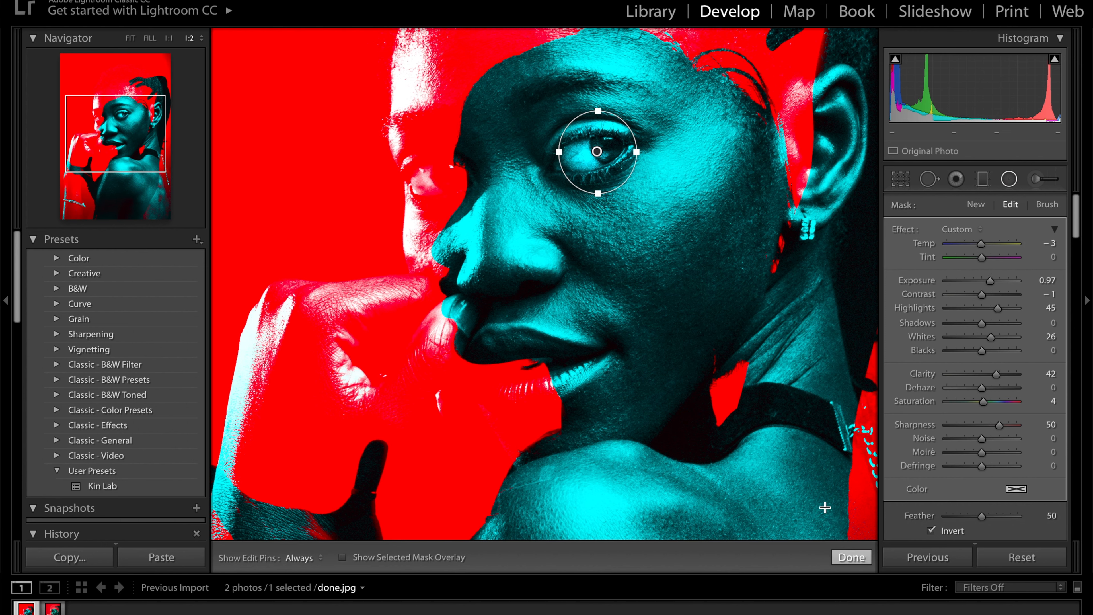
- Refine the eye's radial filter with exposure 0.66, highlights 75 and clarity 60, inspect the eye up close, and finish the filter
{"action": "left_click_drag", "start_coordinate": [990, 282], "coordinate": [989, 286]}
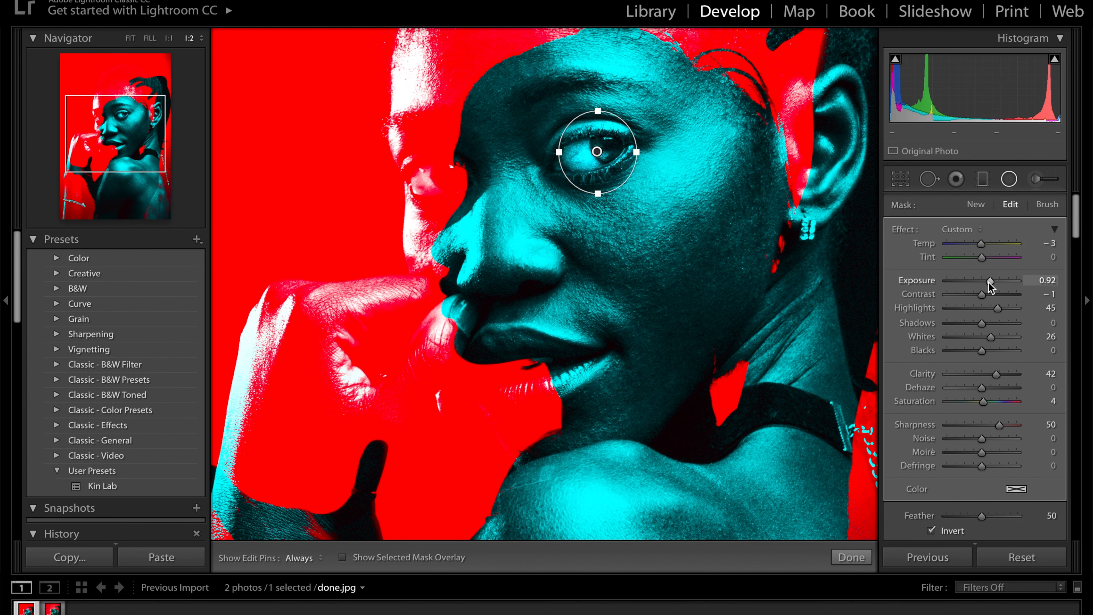
{"action": "left_click_drag", "start_coordinate": [996, 374], "coordinate": [1003, 374]}
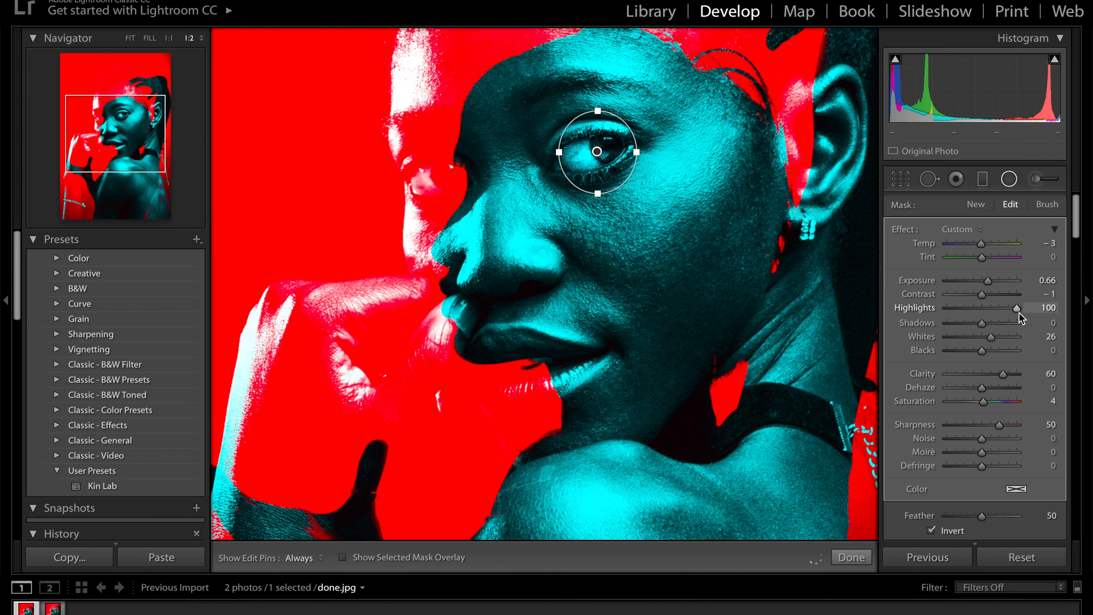
{"action": "key", "text": "super+equal"}
{"action": "key", "text": "super+equal"}
{"action": "scroll", "coordinate": [722, 140], "scroll_direction": "up", "scroll_amount": 12}
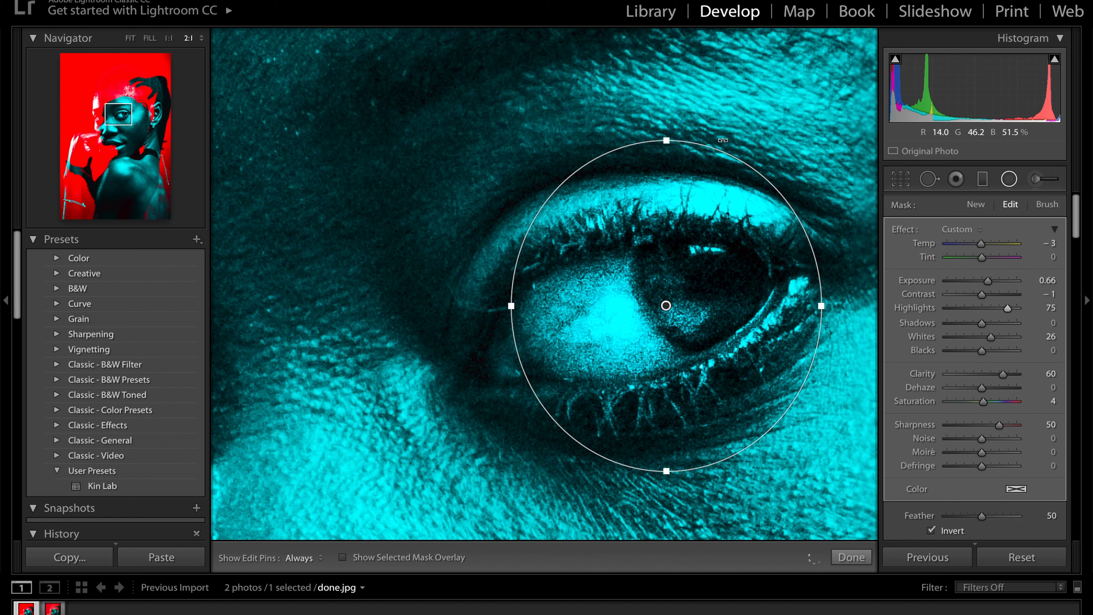
{"action": "left_click", "coordinate": [847, 559]}
{"action": "key", "text": "super+minus"}
{"action": "key", "text": "super+minus"}
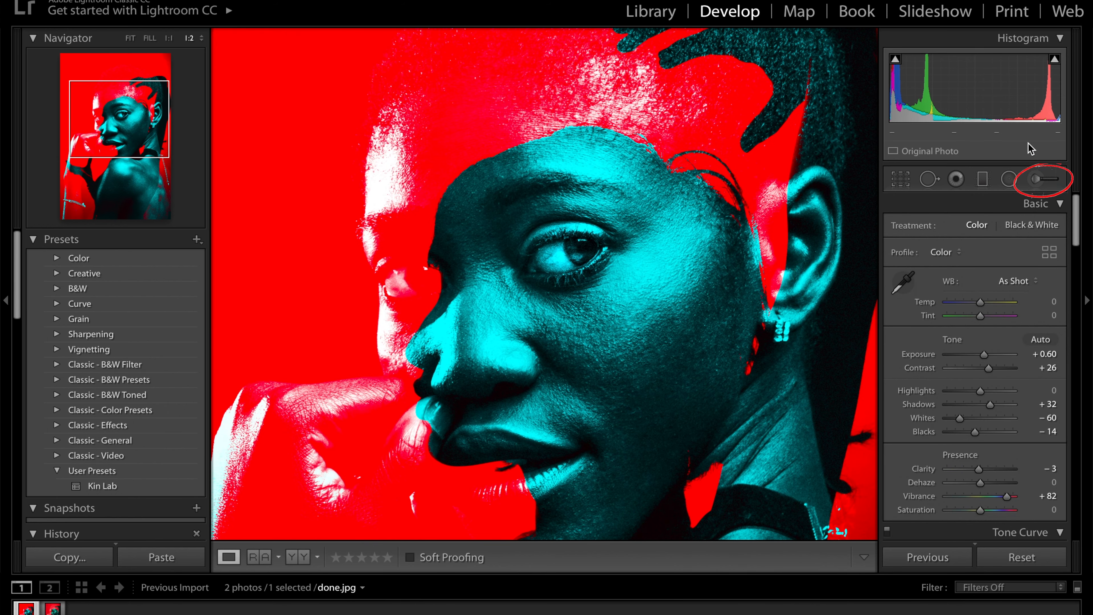
- Set up an adjustment brush with the Soften Skin effect and a brush size of 26.7
{"action": "left_click", "coordinate": [1038, 182]}
{"action": "left_click", "coordinate": [964, 228]}
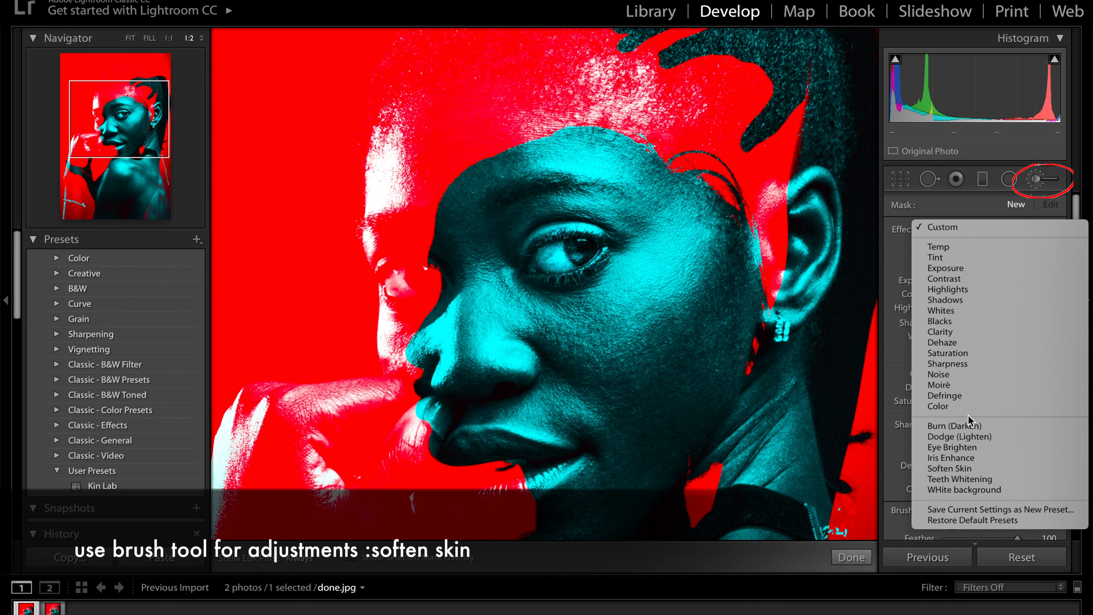
{"action": "left_click", "coordinate": [967, 470]}
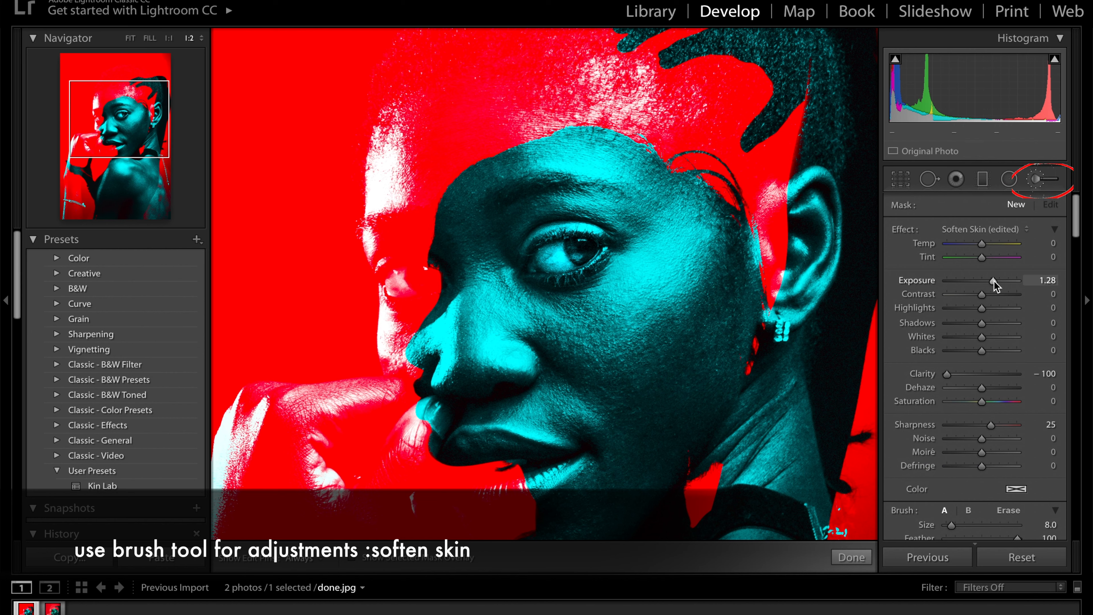
{"action": "scroll", "coordinate": [1000, 301], "scroll_direction": "down", "scroll_amount": 5}
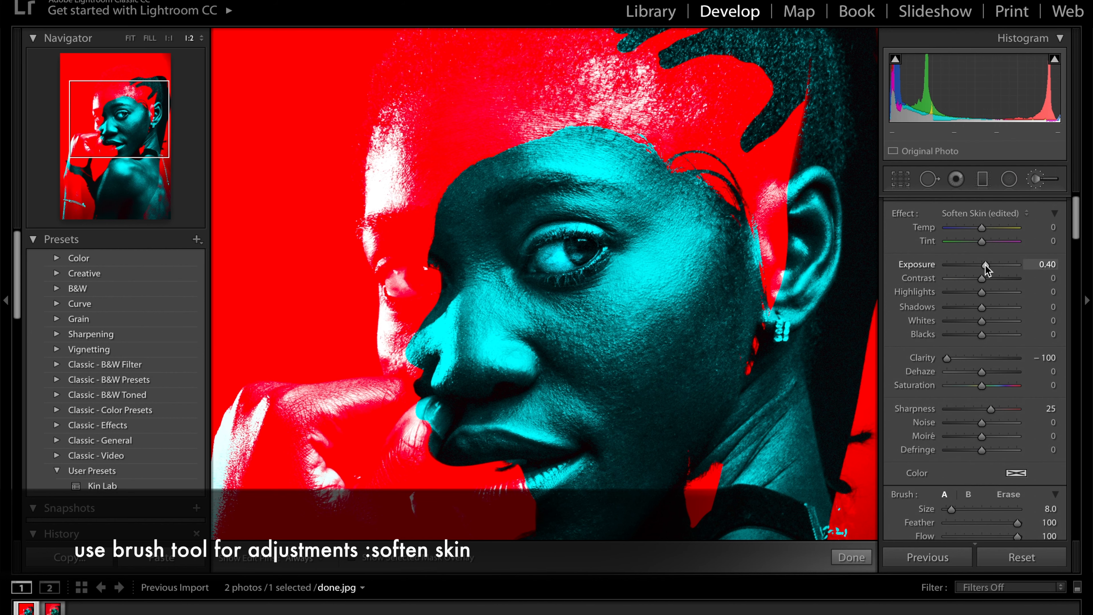
{"action": "left_click_drag", "start_coordinate": [954, 425], "coordinate": [966, 425]}
- Paint the skin softening over the cyan face, reducing the brush size to 19.7 for the smaller areas, and finish the brush adjustment
{"action": "mouse_move", "coordinate": [650, 275]}
{"action": "left_mouse_down"}
{"action": "mouse_move", "coordinate": [679, 300]}
{"action": "mouse_move", "coordinate": [681, 243]}
{"action": "left_mouse_up"}
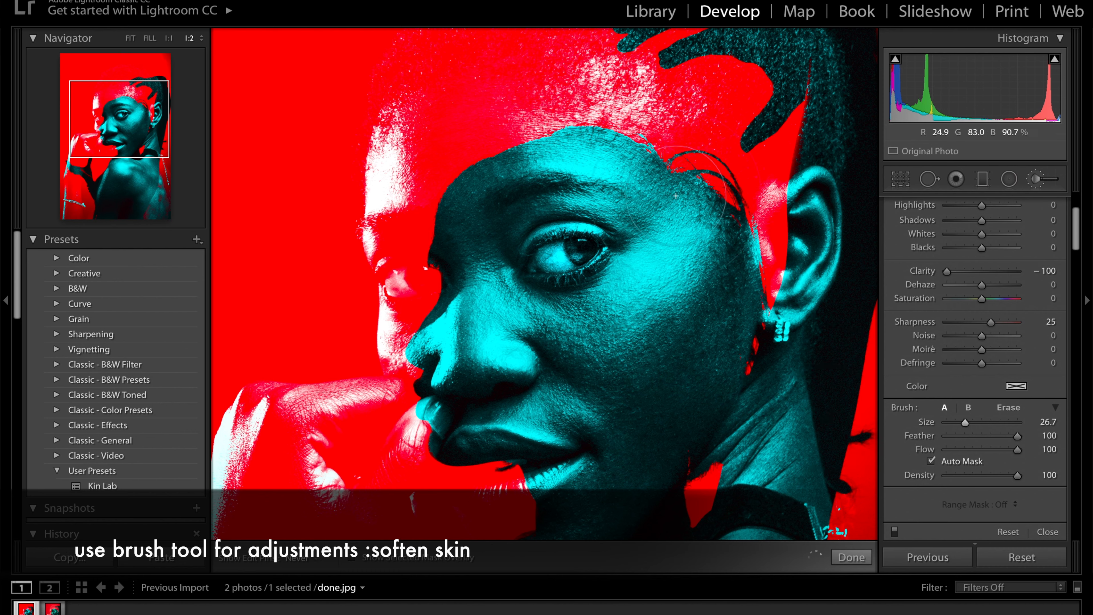
{"action": "left_click_drag", "start_coordinate": [965, 422], "coordinate": [960, 423]}
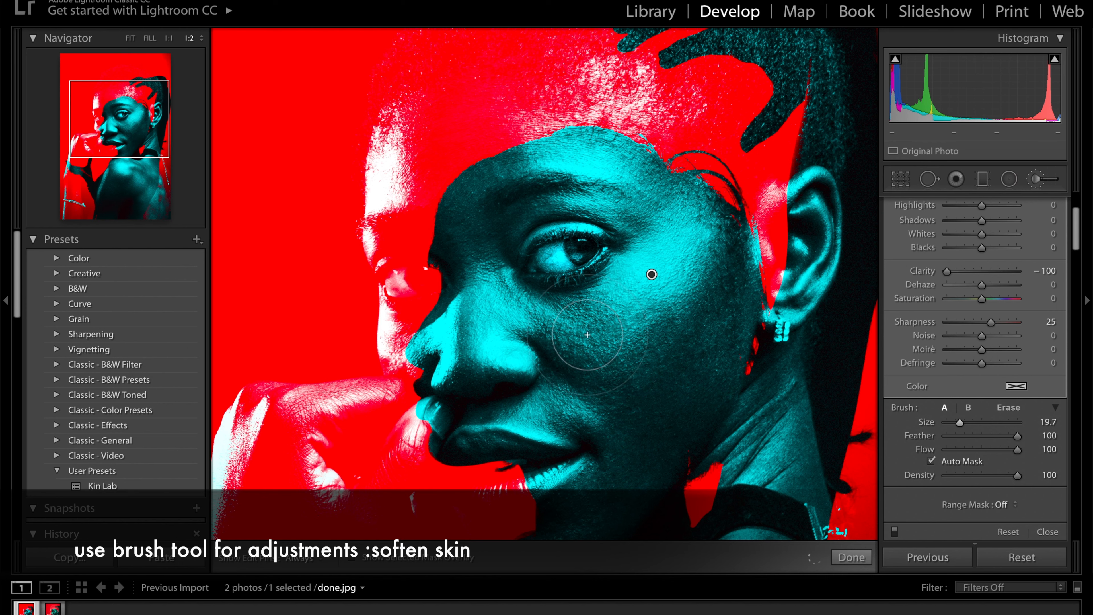
{"action": "scroll", "coordinate": [588, 336], "scroll_direction": "down", "scroll_amount": 4}
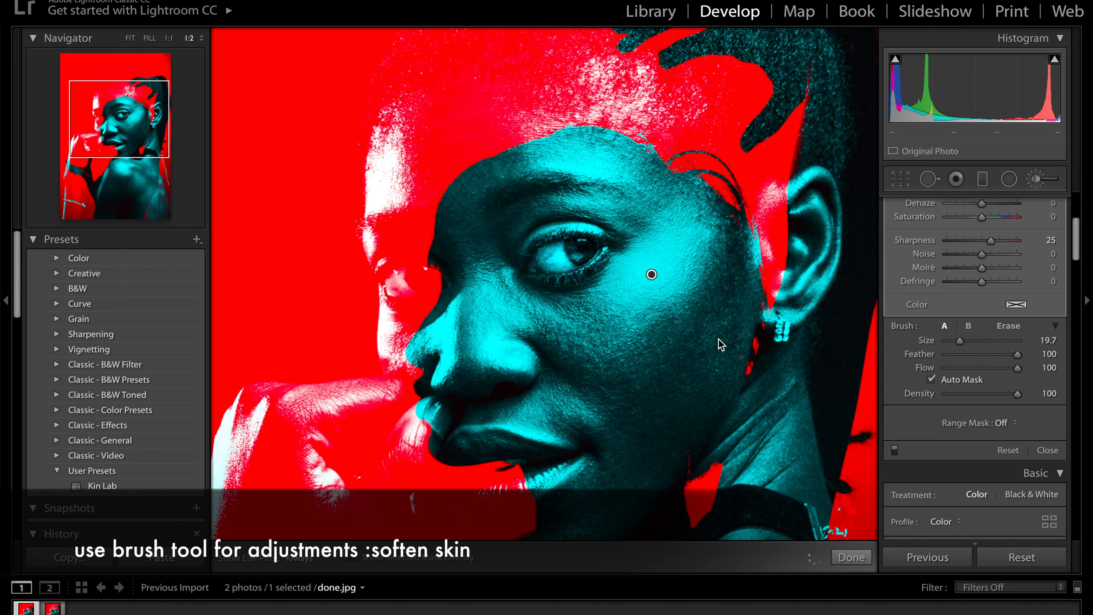
{"action": "key", "text": "h"}
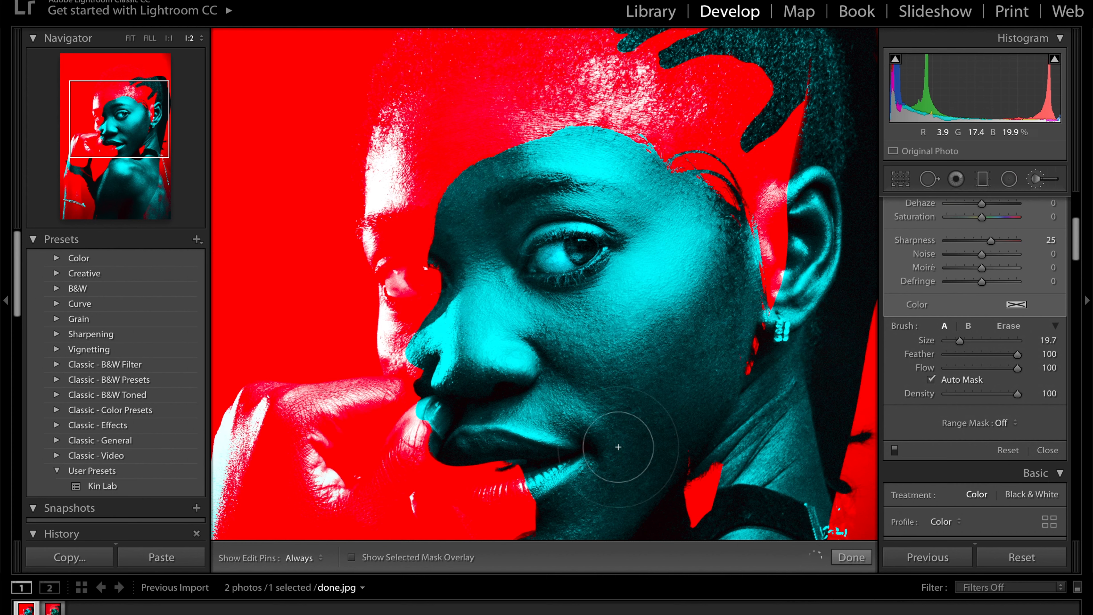
{"action": "left_click", "coordinate": [853, 559]}
{"action": "left_click", "coordinate": [737, 340]}
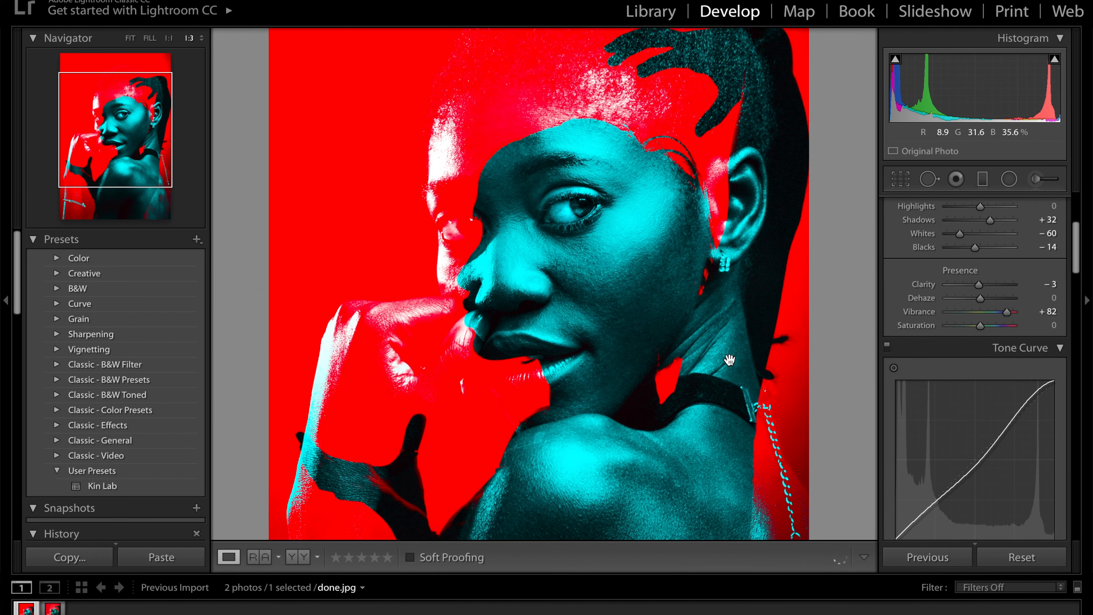
{"action": "left_click", "coordinate": [1037, 180]}
{"action": "scroll", "coordinate": [1041, 405], "scroll_direction": "down", "scroll_amount": 20}
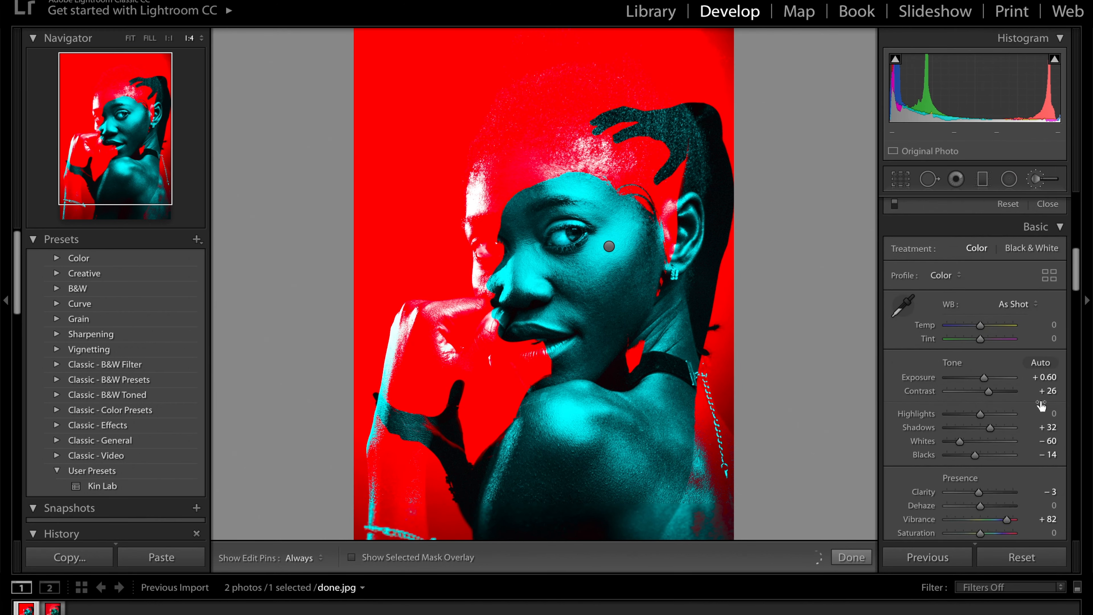
{"action": "scroll", "coordinate": [1043, 407], "scroll_direction": "down", "scroll_amount": 5}
{"action": "left_click_drag", "start_coordinate": [950, 406], "coordinate": [946, 407]}
{"action": "key", "text": "k"}
{"action": "scroll", "coordinate": [1050, 384], "scroll_direction": "down", "scroll_amount": 12}
{"action": "key", "text": "super+minus"}
- Open the photo's export settings and choose the personal "stuff" folder on the Desktop as the destination
{"action": "left_click", "coordinate": [110, 1]}
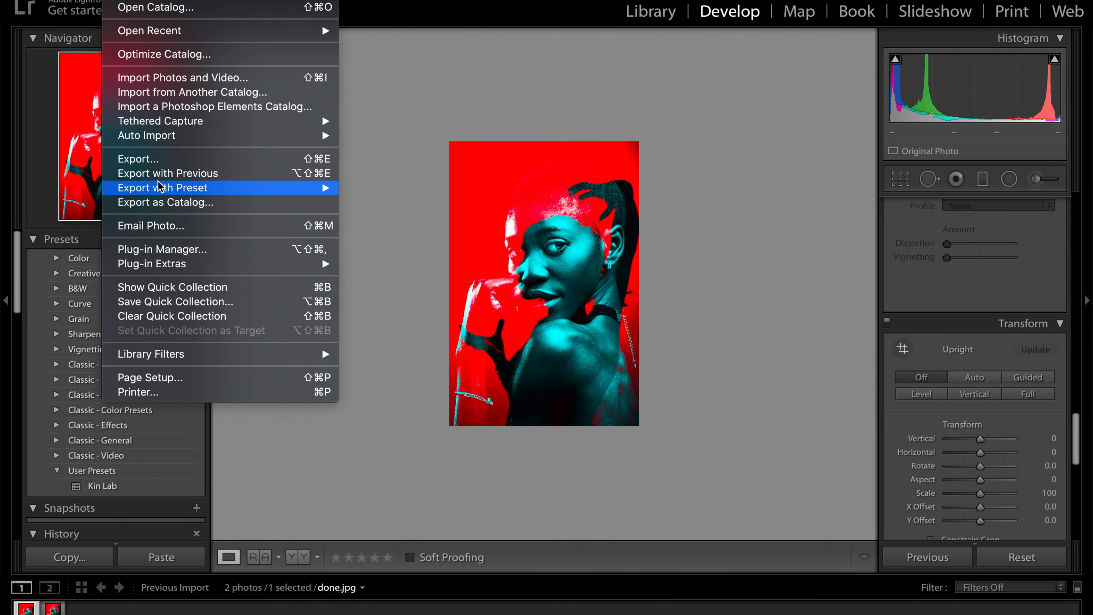
{"action": "left_click", "coordinate": [150, 159]}
{"action": "left_click", "coordinate": [571, 136]}
{"action": "left_click", "coordinate": [572, 138]}
{"action": "left_click", "coordinate": [793, 151]}
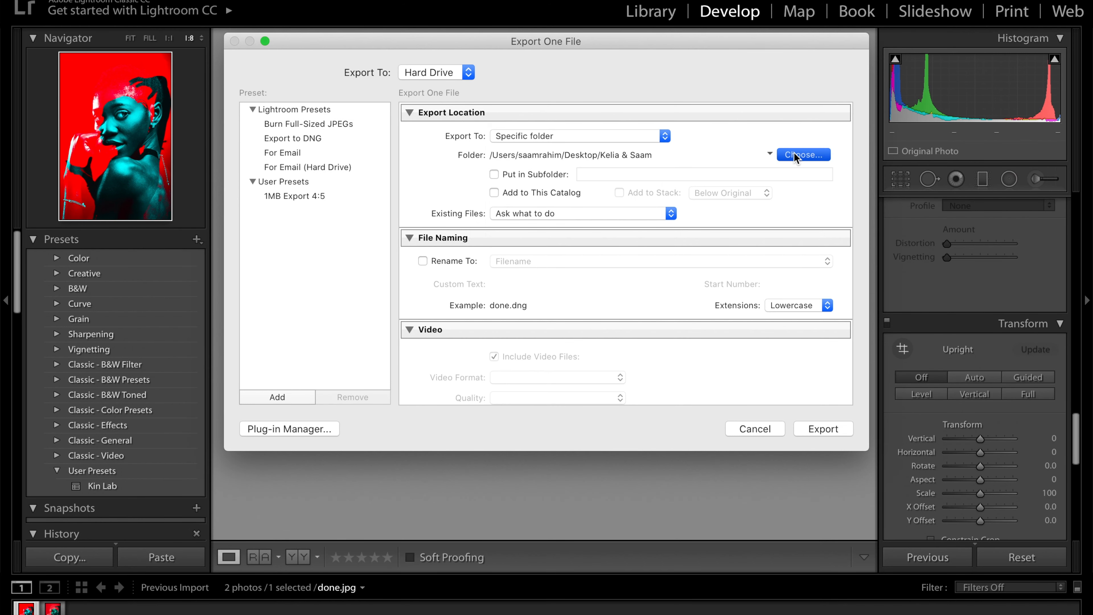
{"action": "left_click", "coordinate": [313, 175]}
{"action": "key", "text": "Return"}
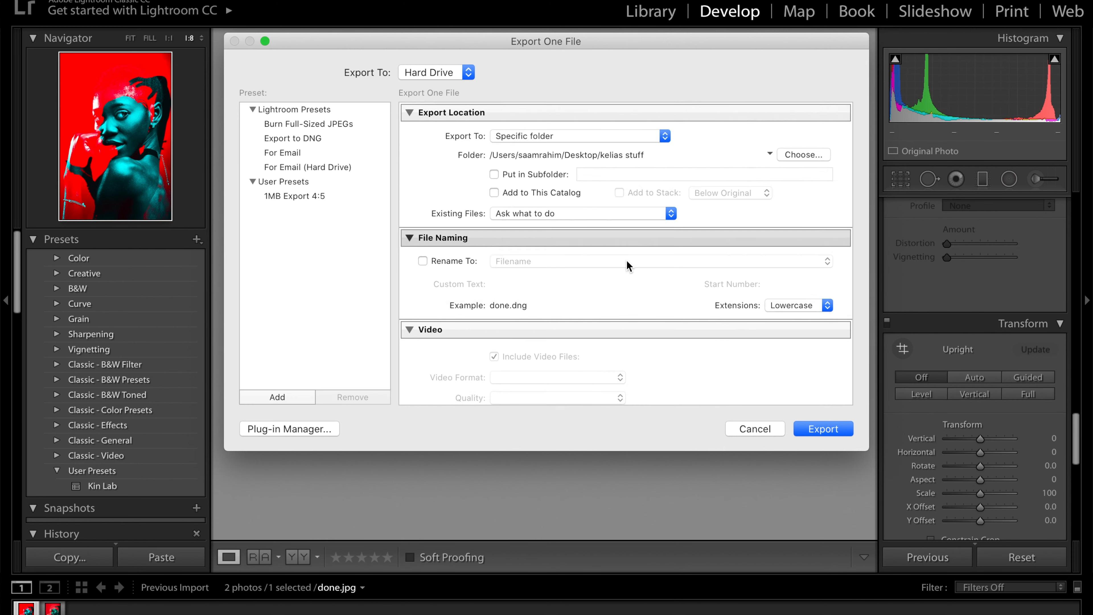
- Set the export image format to JPEG
{"action": "scroll", "coordinate": [559, 378], "scroll_direction": "down", "scroll_amount": 10}
{"action": "left_click", "coordinate": [559, 162]}
{"action": "left_click", "coordinate": [566, 119]}
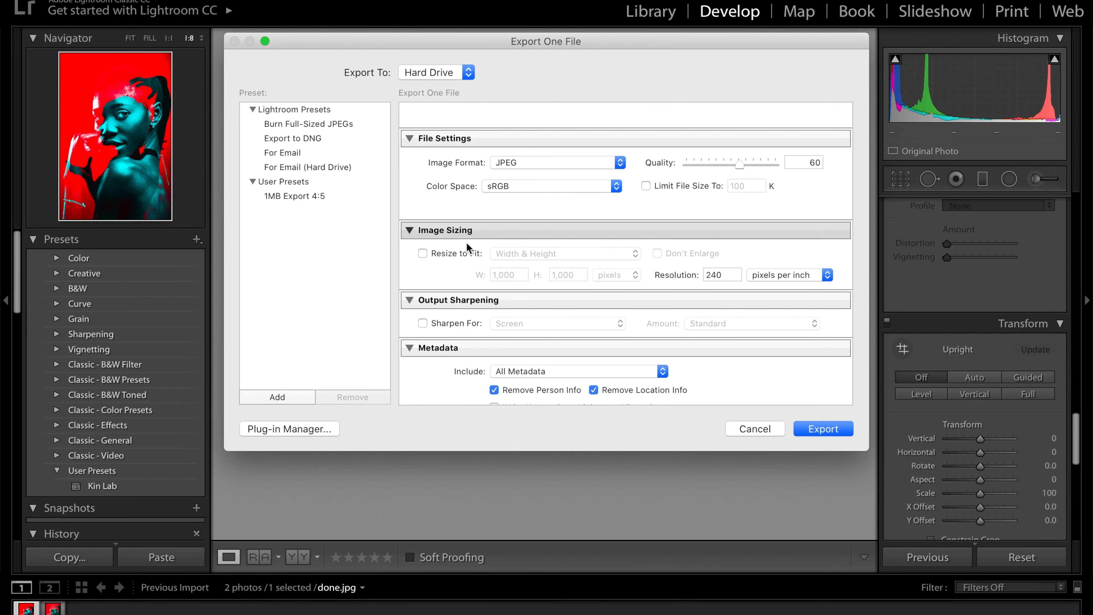
{"action": "scroll", "coordinate": [586, 156], "scroll_direction": "down", "scroll_amount": 1}
{"action": "left_click", "coordinate": [573, 144]}
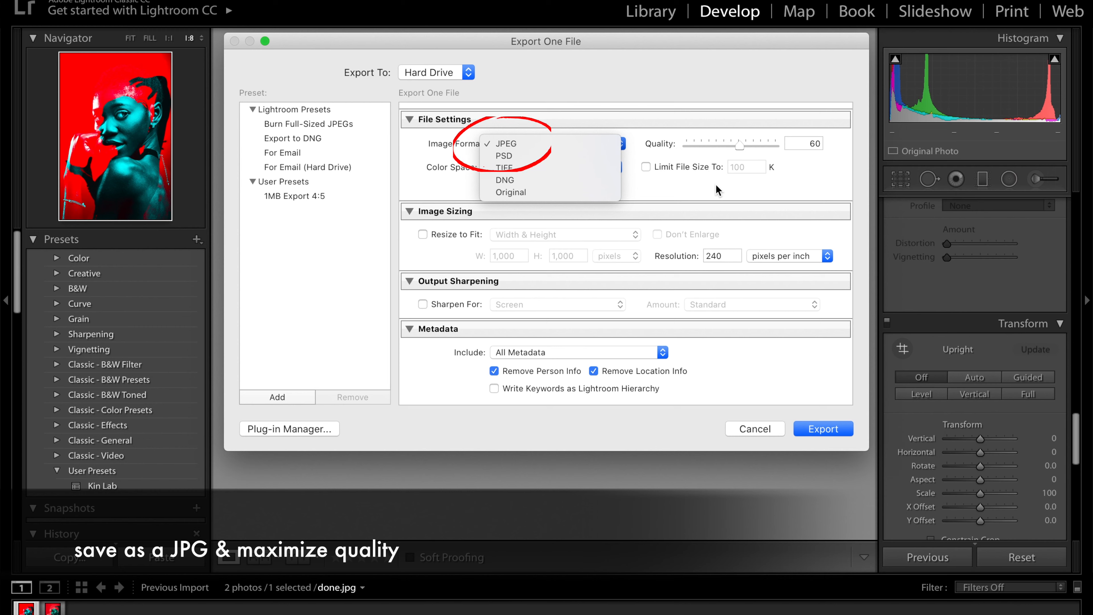
{"action": "left_click", "coordinate": [733, 190]}
- Set the JPEG quality to 100 and export the photo under a unique name to avoid overwriting the existing file
{"action": "scroll", "coordinate": [733, 188], "scroll_direction": "down", "scroll_amount": 3}
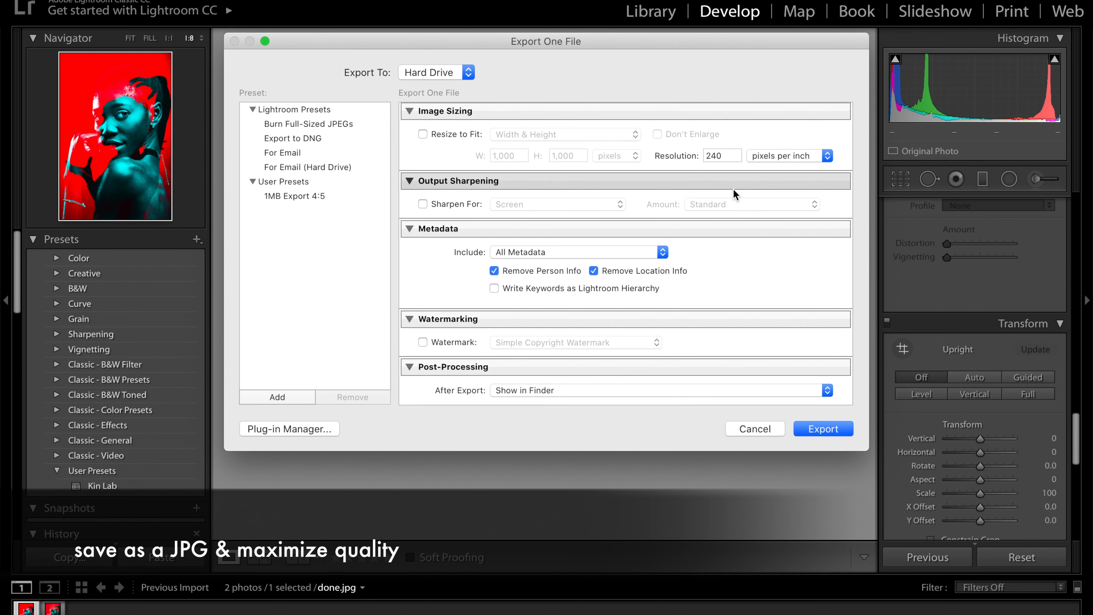
{"action": "scroll", "coordinate": [735, 198], "scroll_direction": "up", "scroll_amount": 5}
{"action": "scroll", "coordinate": [738, 209], "scroll_direction": "down", "scroll_amount": 1}
{"action": "left_click_drag", "start_coordinate": [741, 197], "coordinate": [778, 195]}
{"action": "scroll", "coordinate": [821, 241], "scroll_direction": "down", "scroll_amount": 1}
{"action": "scroll", "coordinate": [821, 242], "scroll_direction": "up", "scroll_amount": 6}
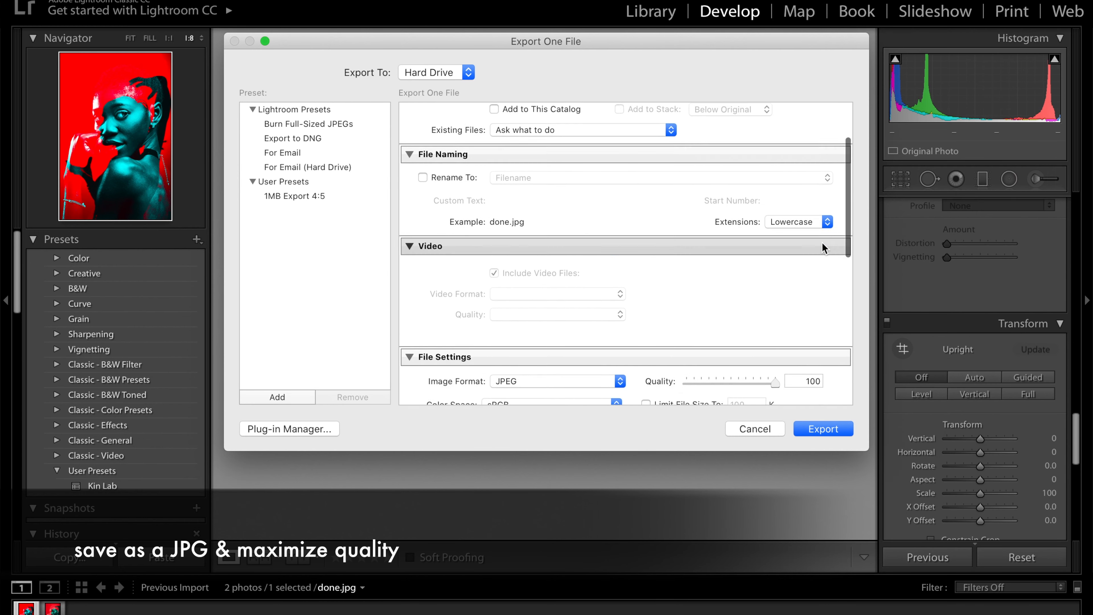
{"action": "left_click", "coordinate": [820, 429]}
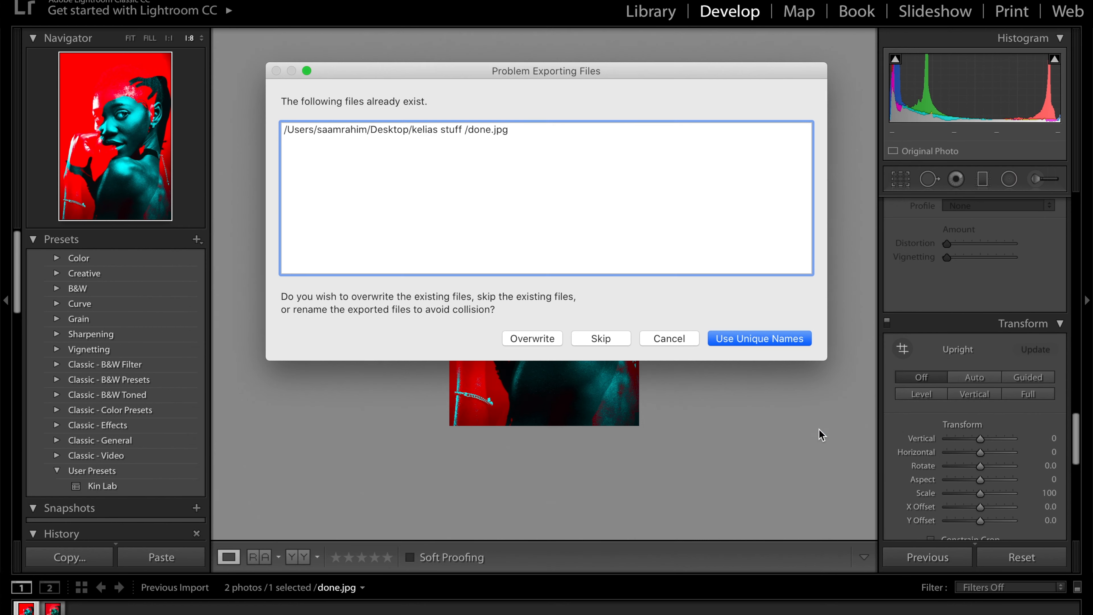
{"action": "left_click", "coordinate": [740, 340]}
- Compare the photo's before and after versions side by side at a larger size and view the finished portrait full screen
{"action": "key", "text": "y"}
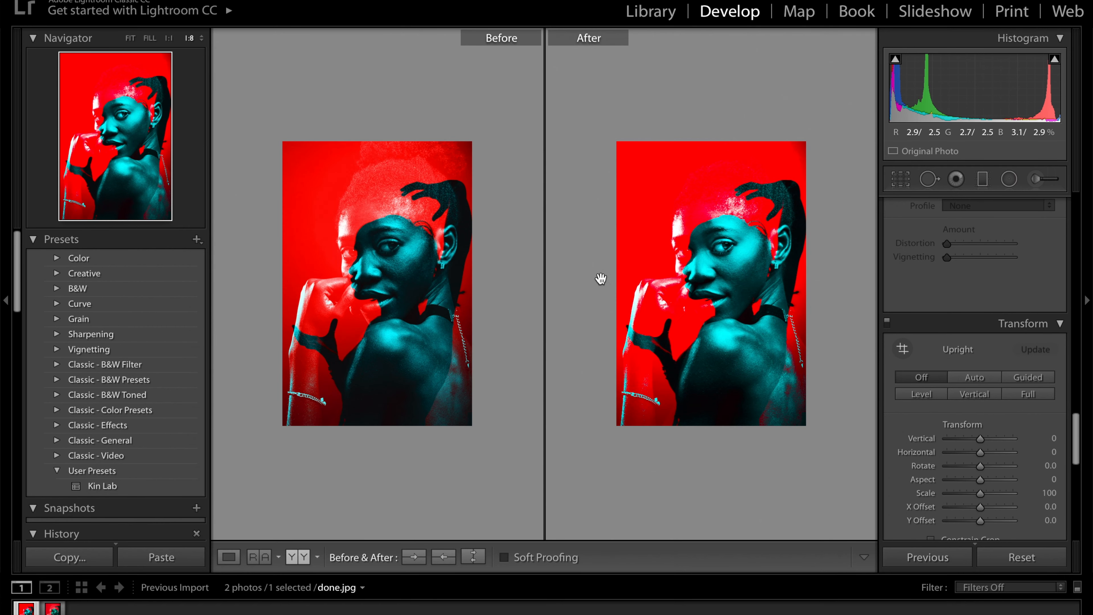
{"action": "key", "text": "ctrl+equal"}
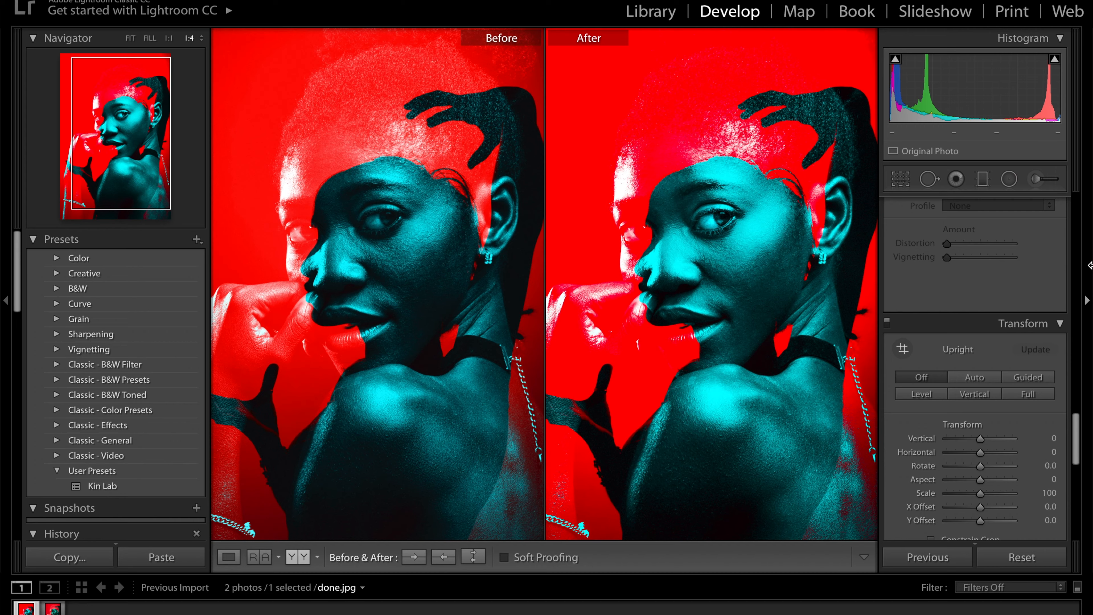
{"action": "key", "text": "f"}
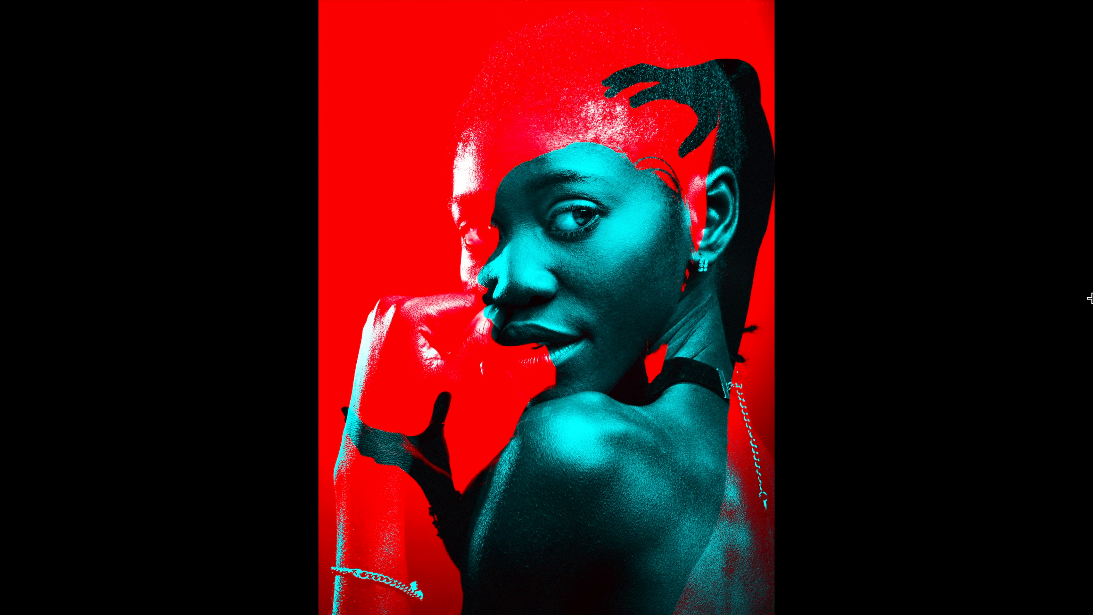